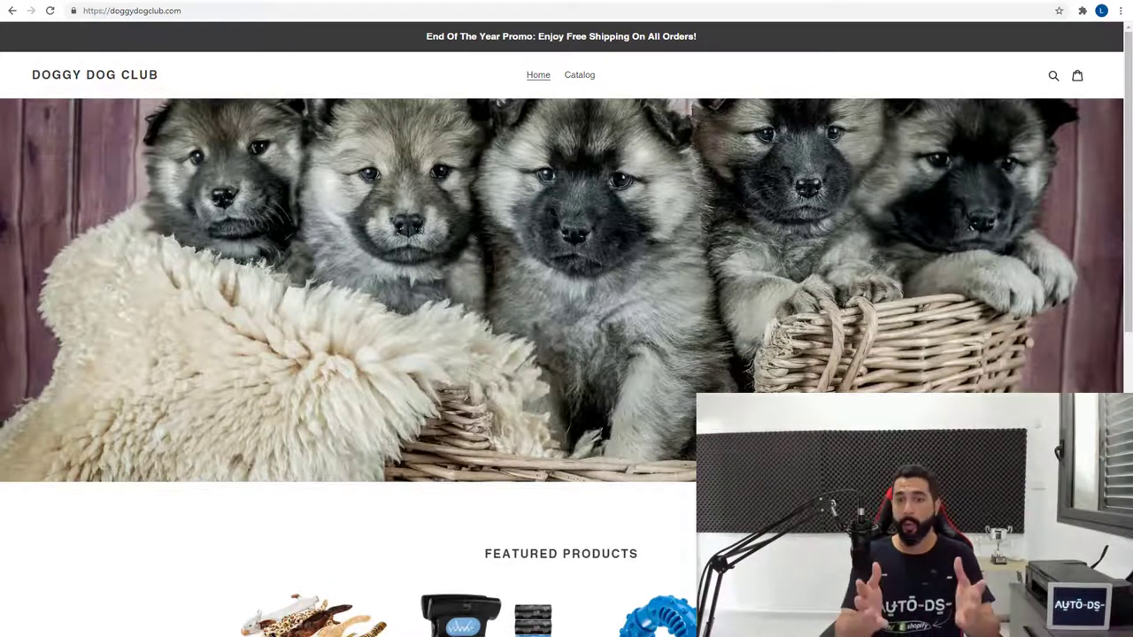
Scroll through the Doggy Dog Club storefront homepage
scroll(449, 405, down, 1)
scroll(448, 404, down, 1)
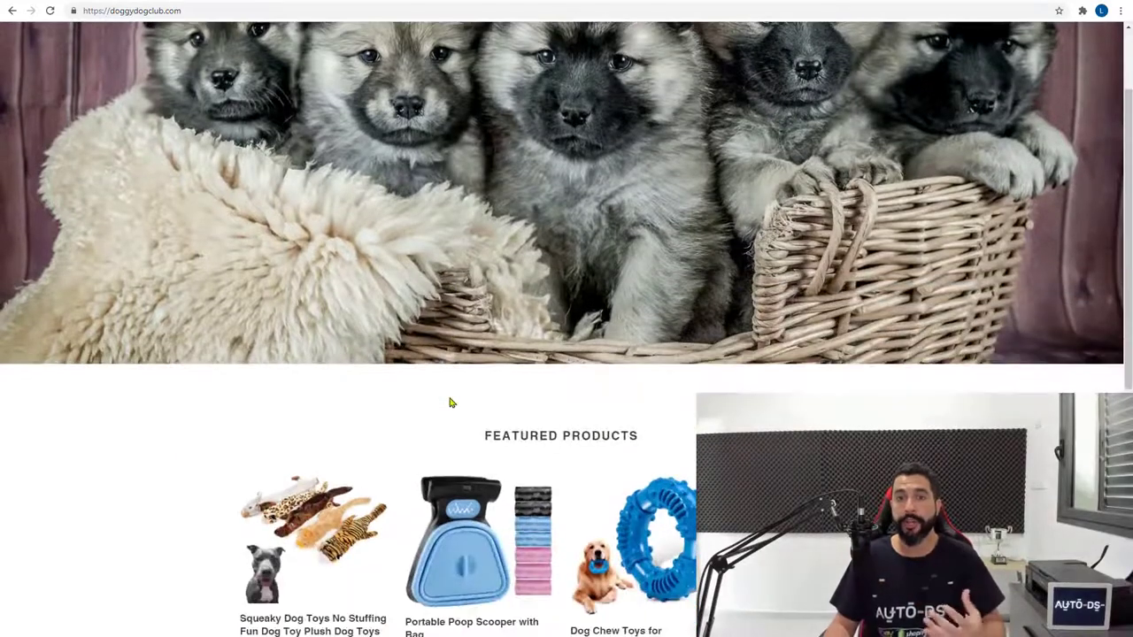
scroll(455, 375, down, 1)
scroll(443, 370, down, 1)
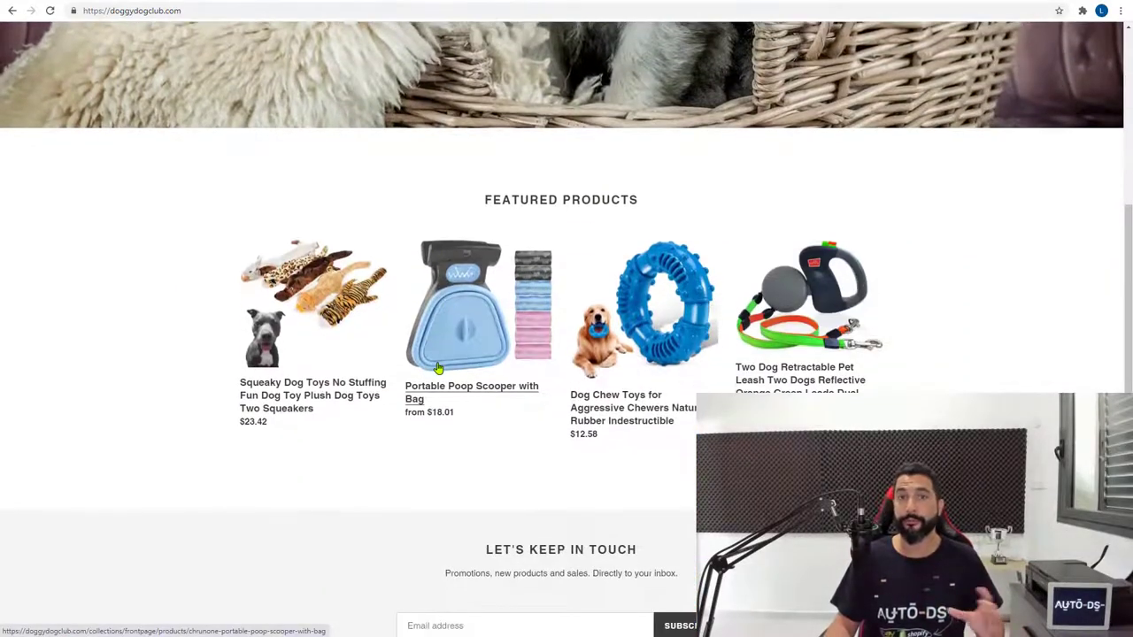
scroll(437, 368, up, 4)
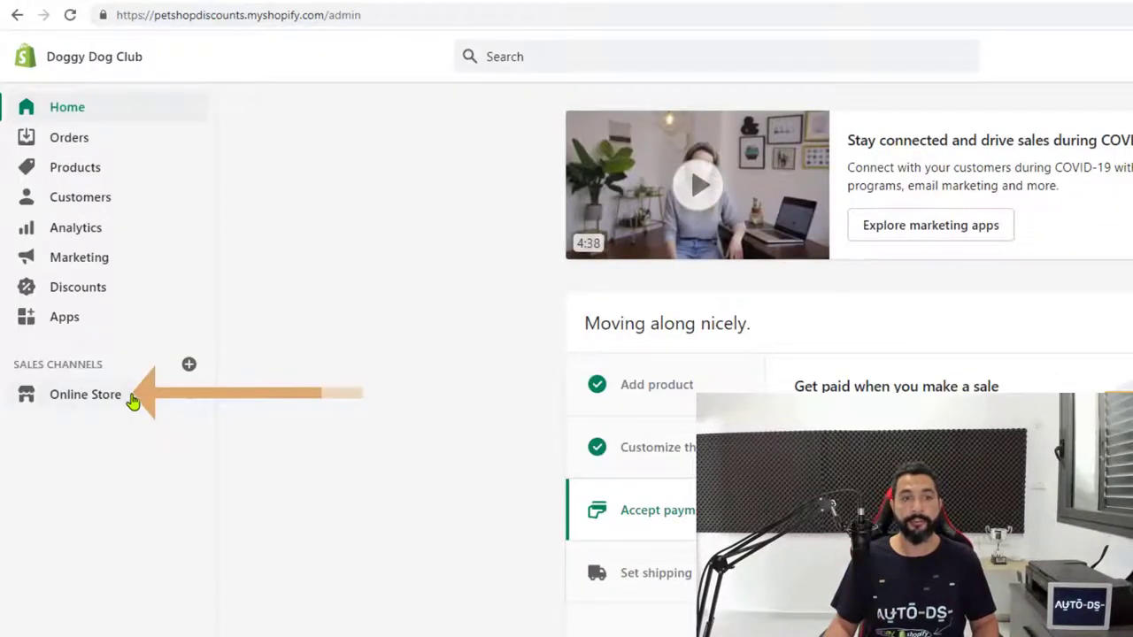
Start a new store page using the page.contact template
click(95, 287)
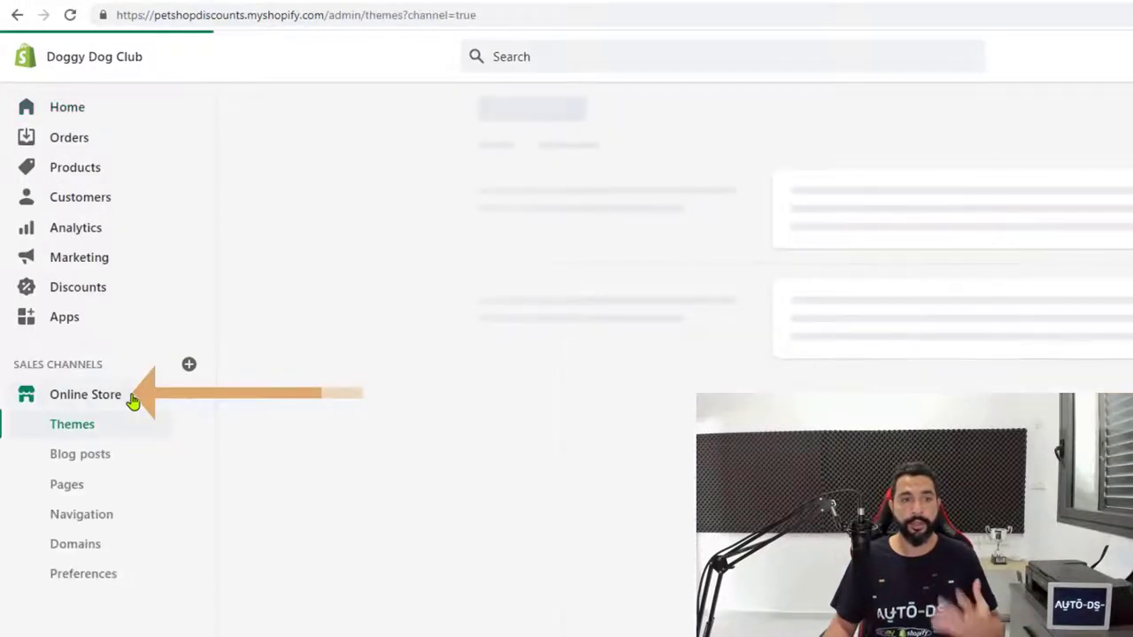
click(81, 490)
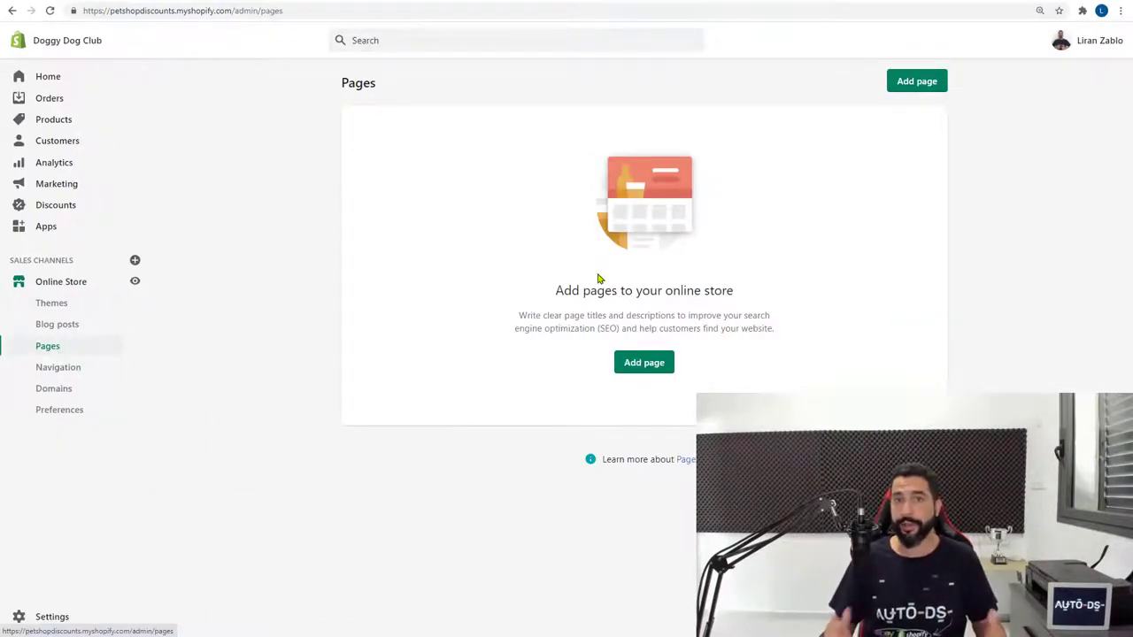
click(644, 365)
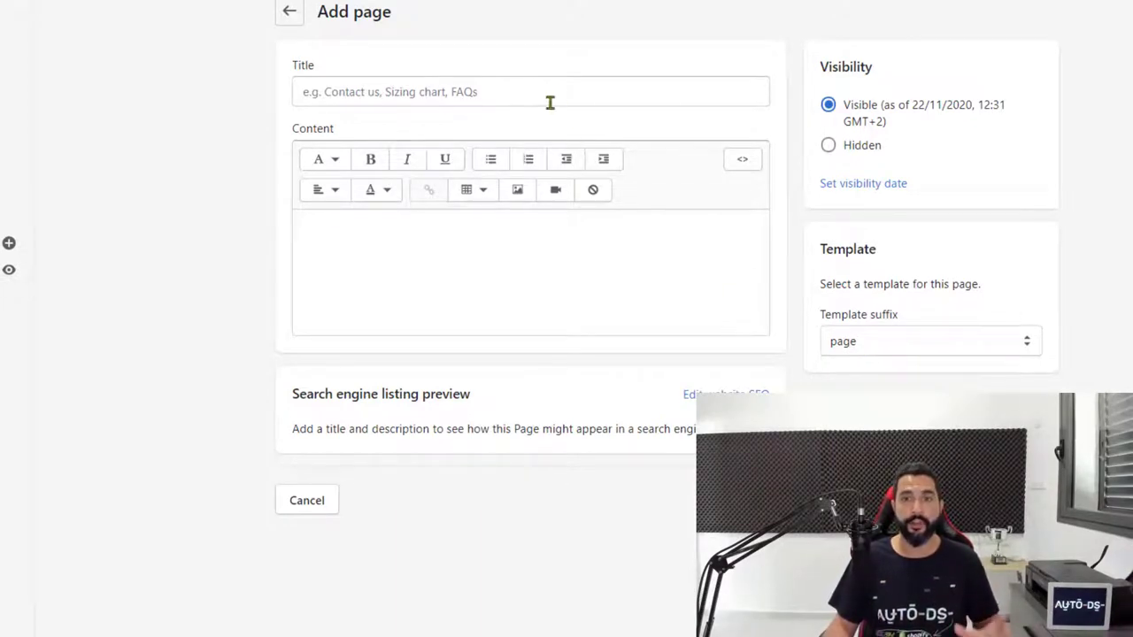
click(875, 347)
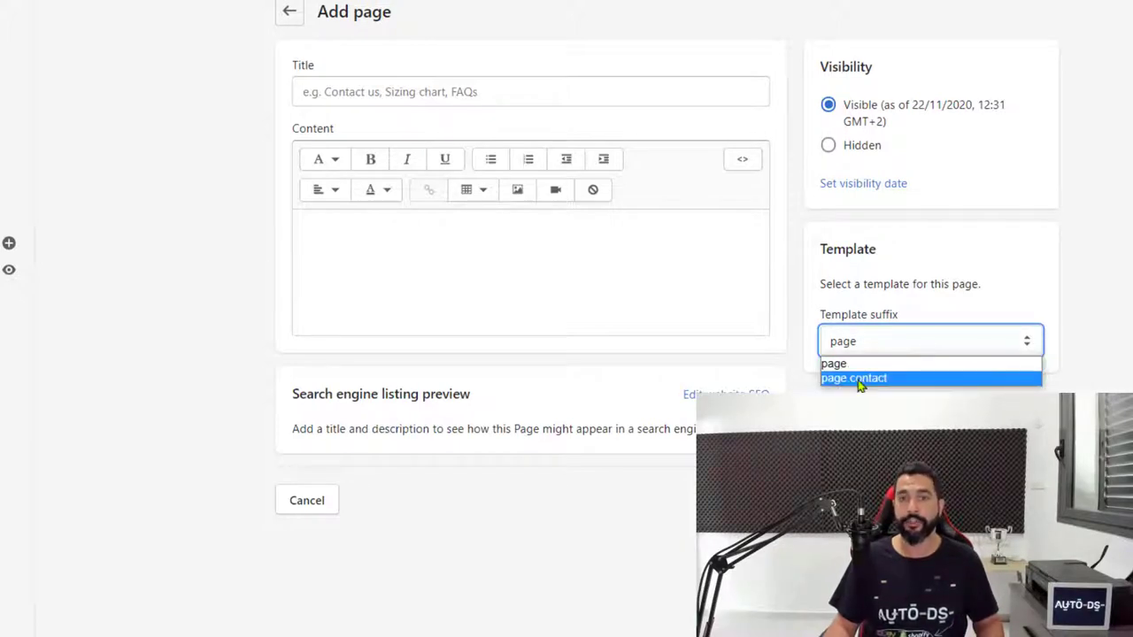
click(859, 379)
Title the page 'Contact Us' with content 'Let us know what's on your mind. and we'll let you know what's on ours!'
click(484, 82)
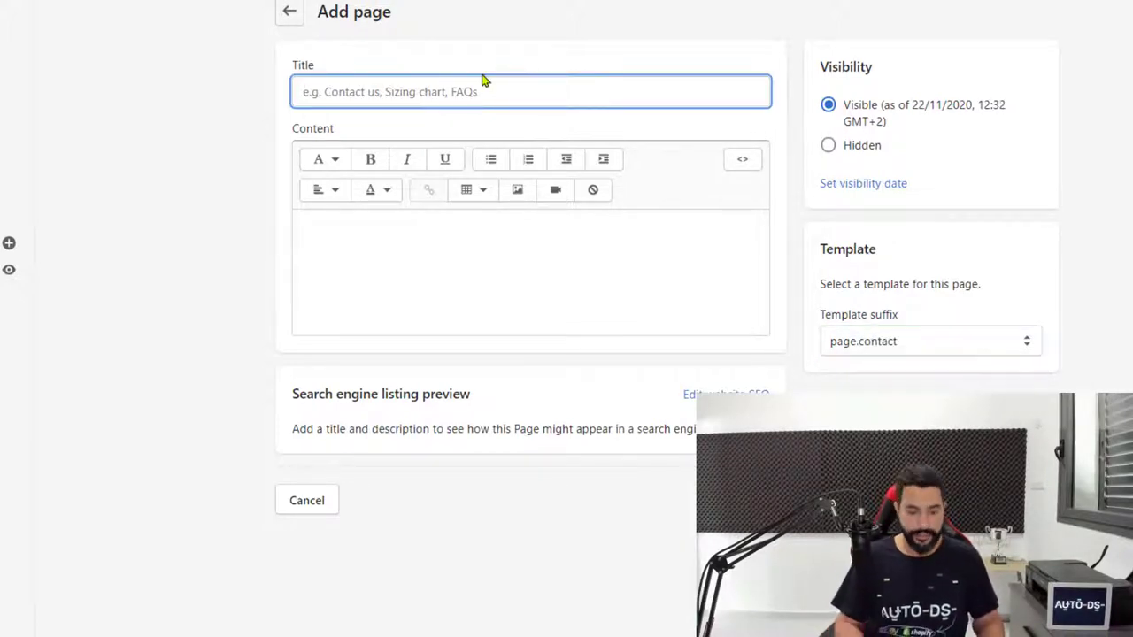
text(Contact U)
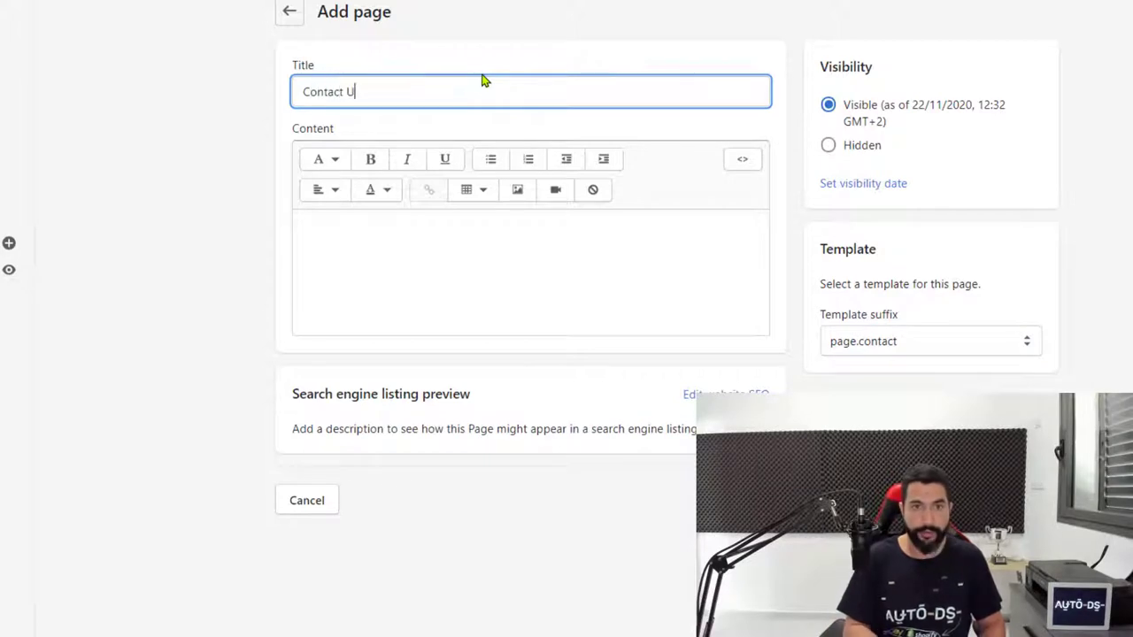
text(s)
click(425, 244)
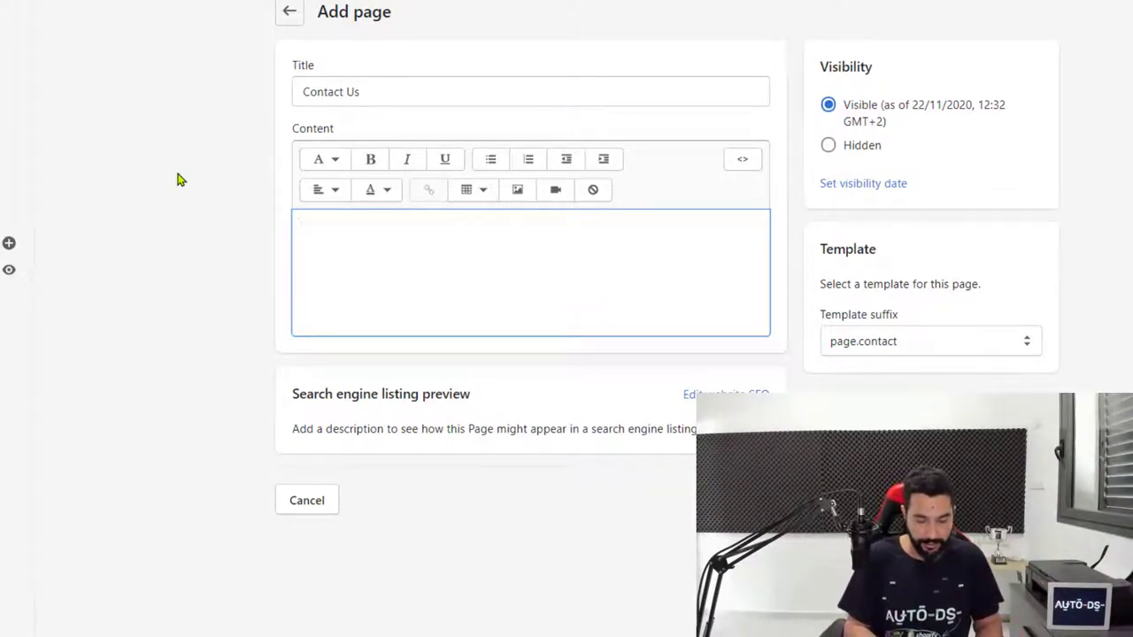
text(Let us know what's on yo)
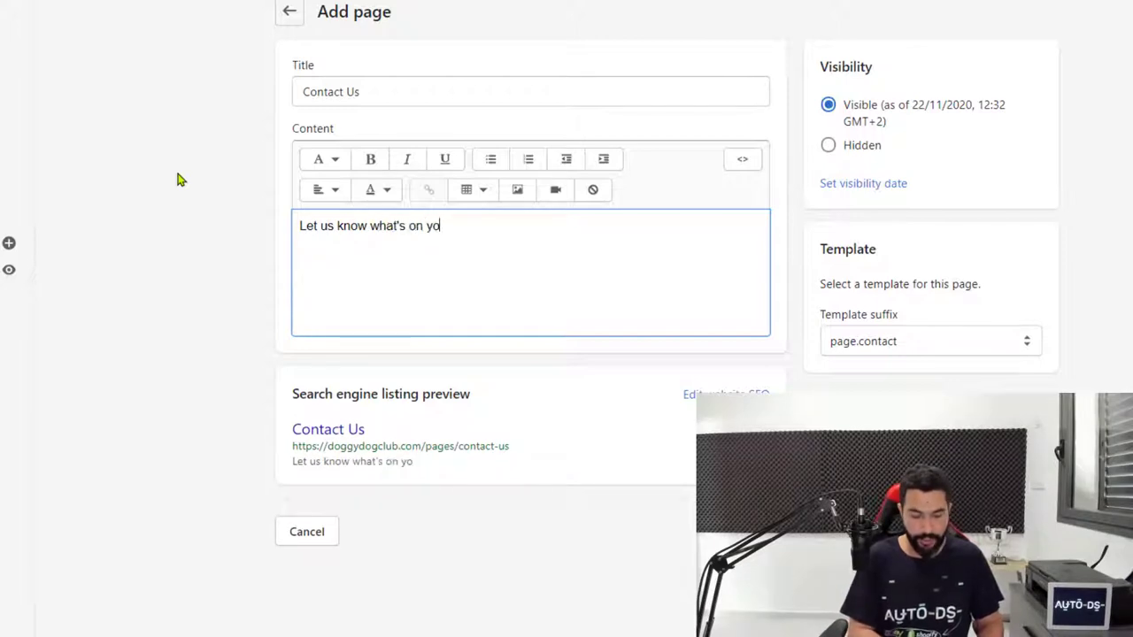
text(ur mind. and we)
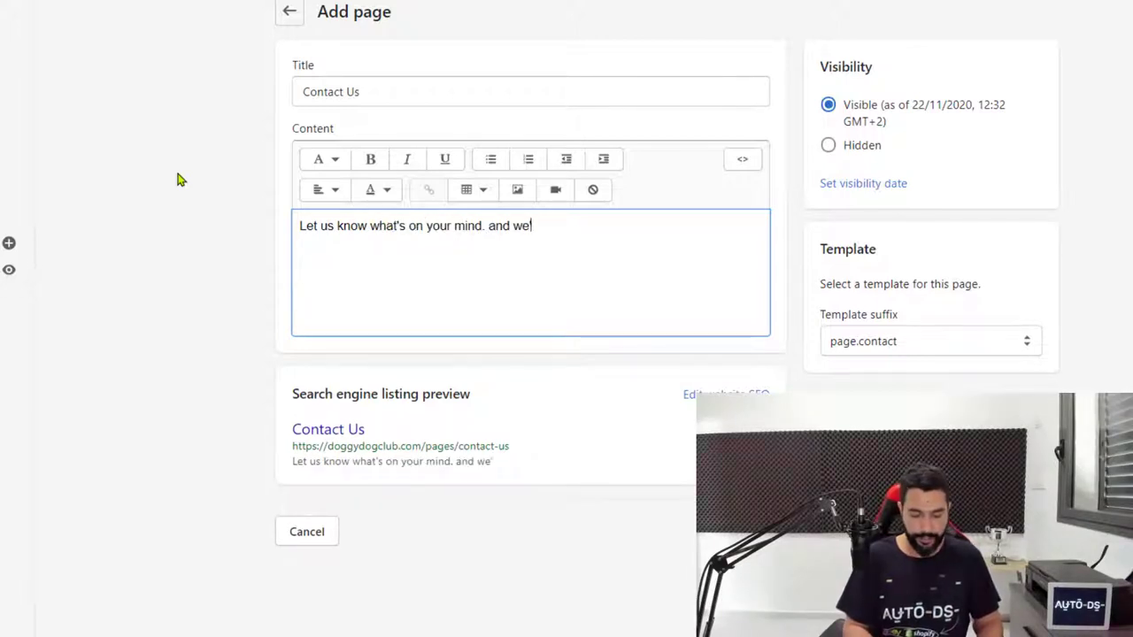
text('ll let you know)
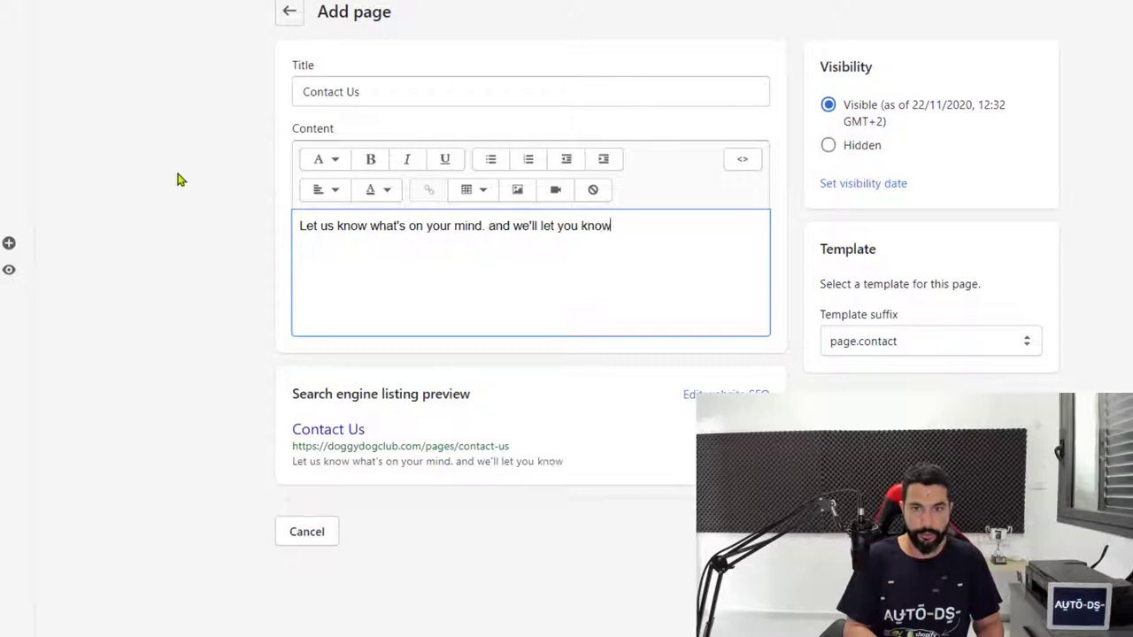
text( what's on ours)
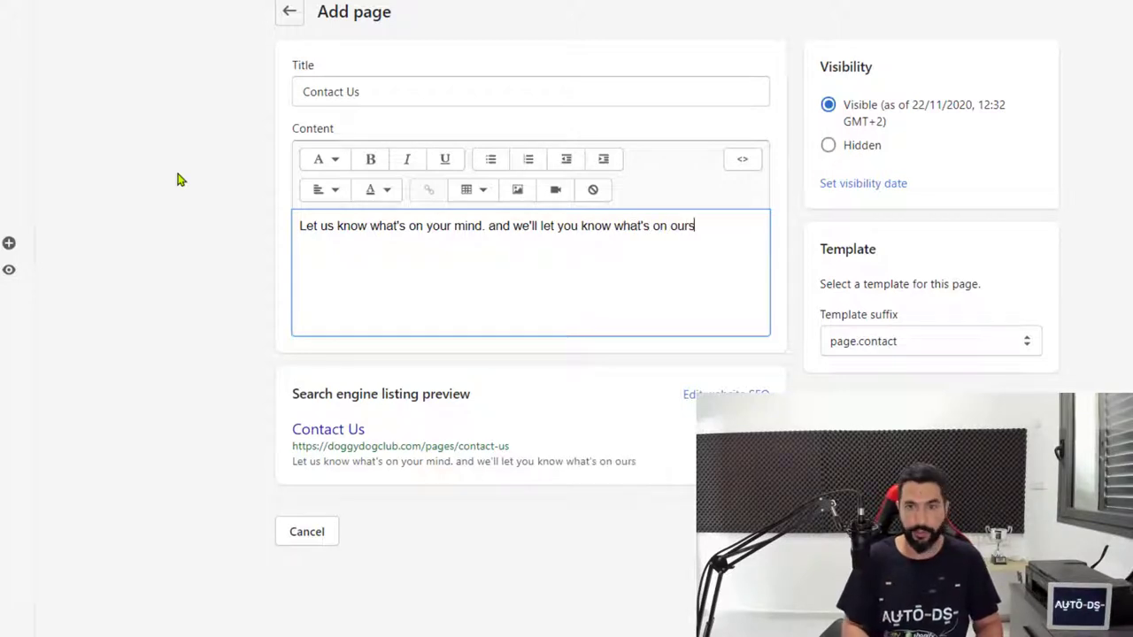
text(!)
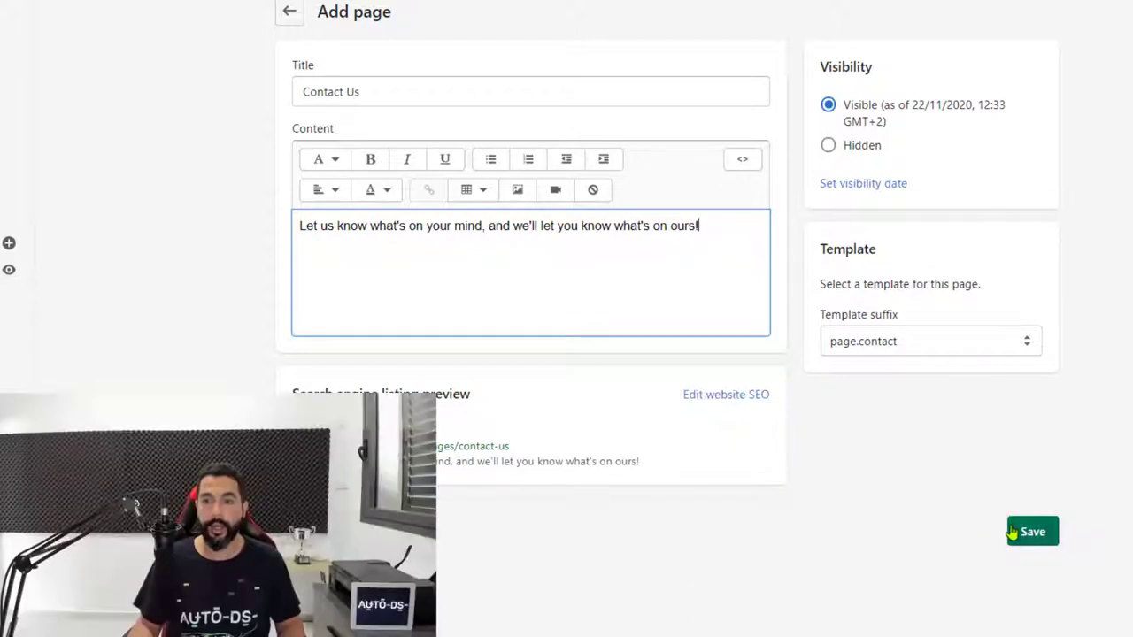
Save the Contact Us page and view it on the live storefront
click(1027, 531)
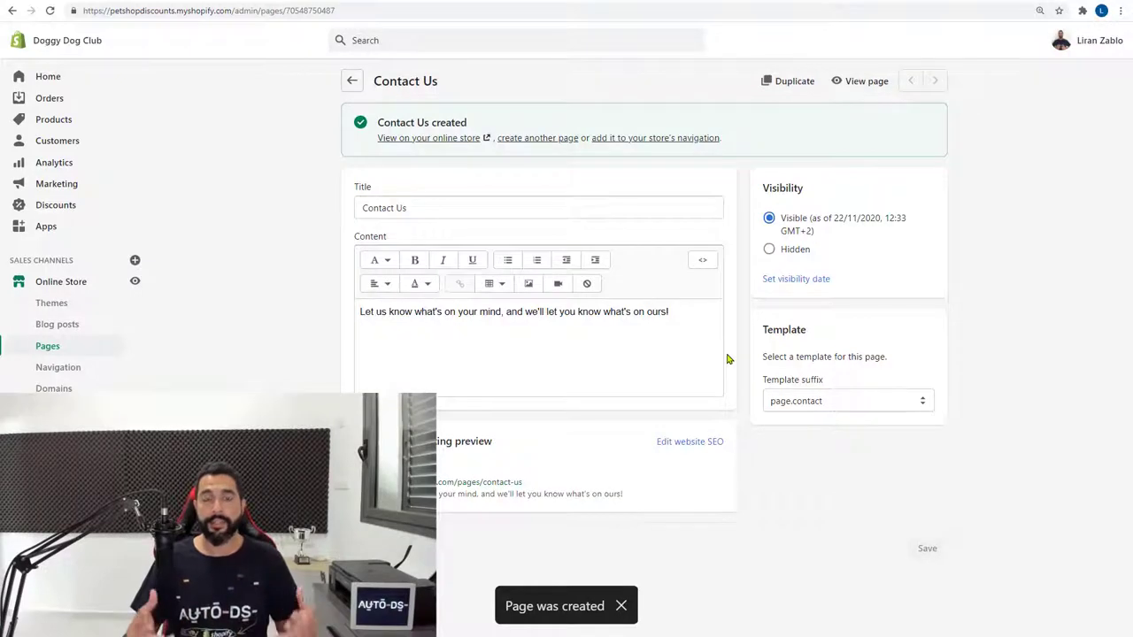
click(403, 139)
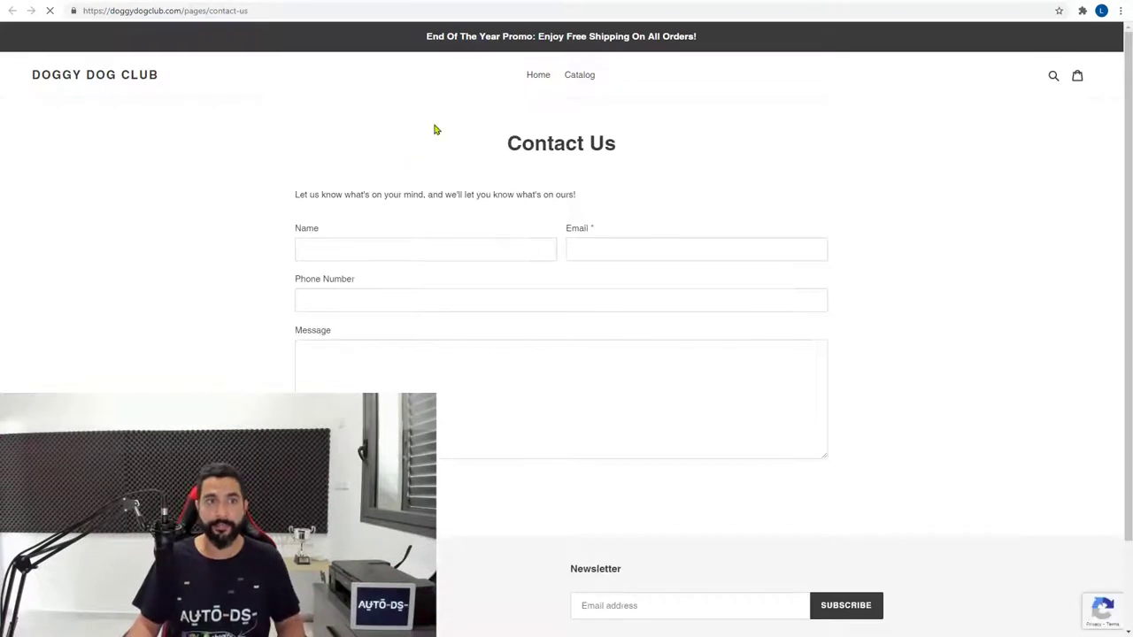
triple_click(528, 146)
click(612, 144)
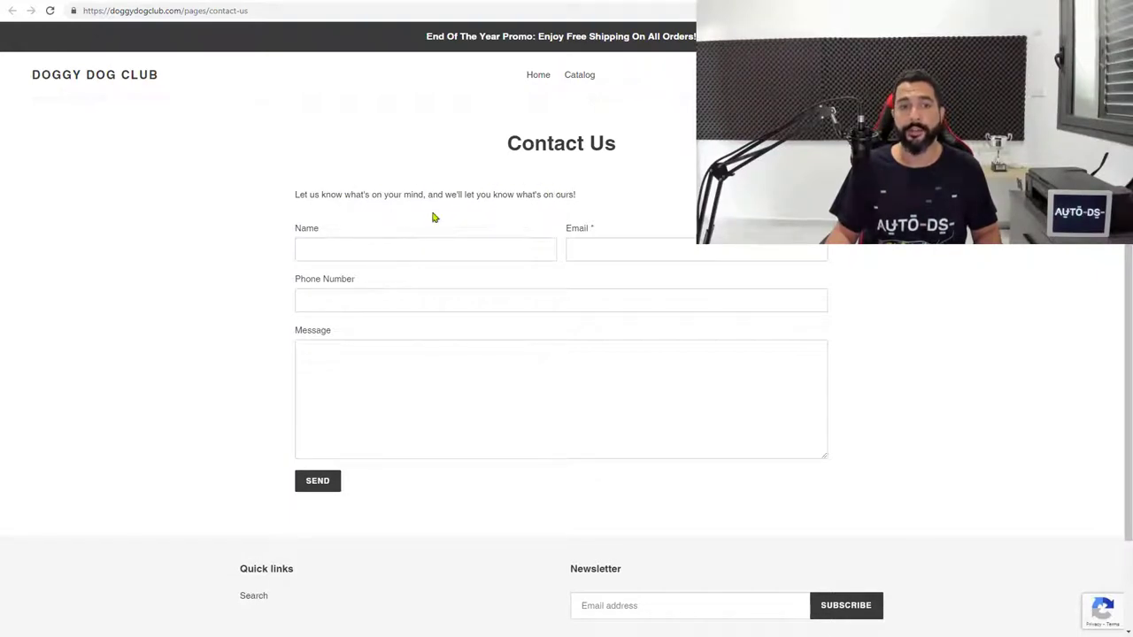
Try the contact form's Name, Email, Phone Number and Message fields
click(361, 247)
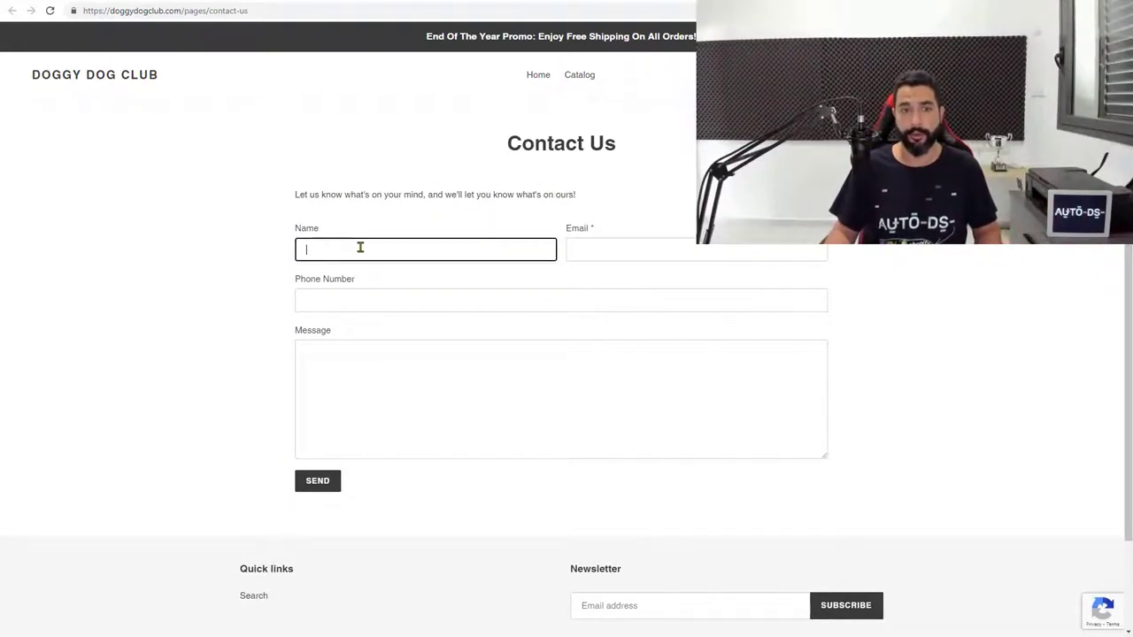
click(615, 252)
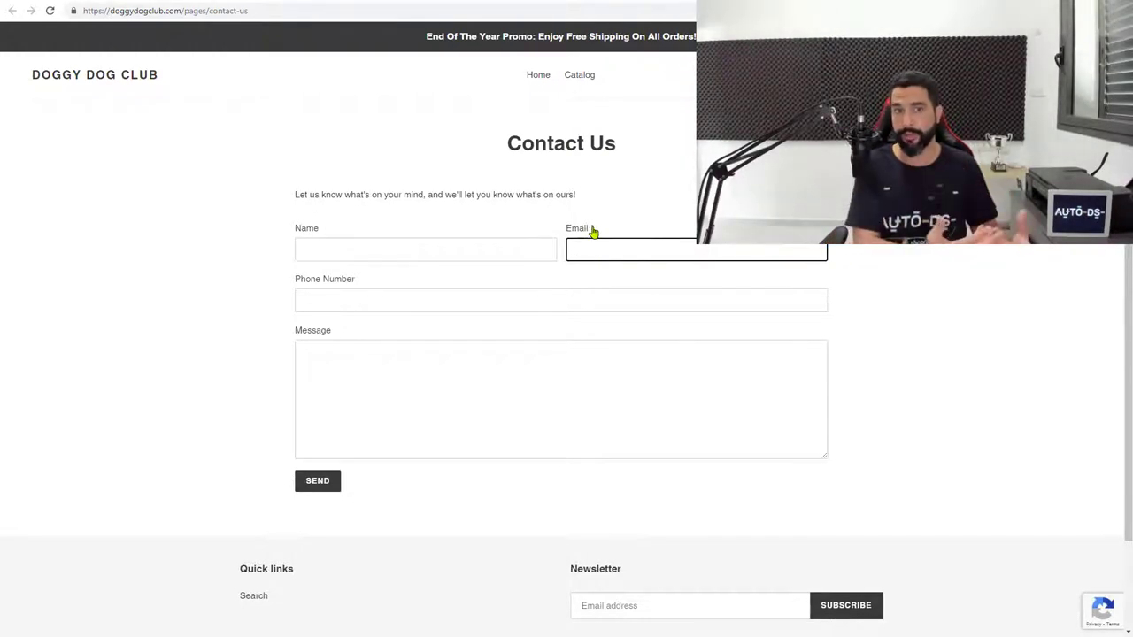
click(544, 303)
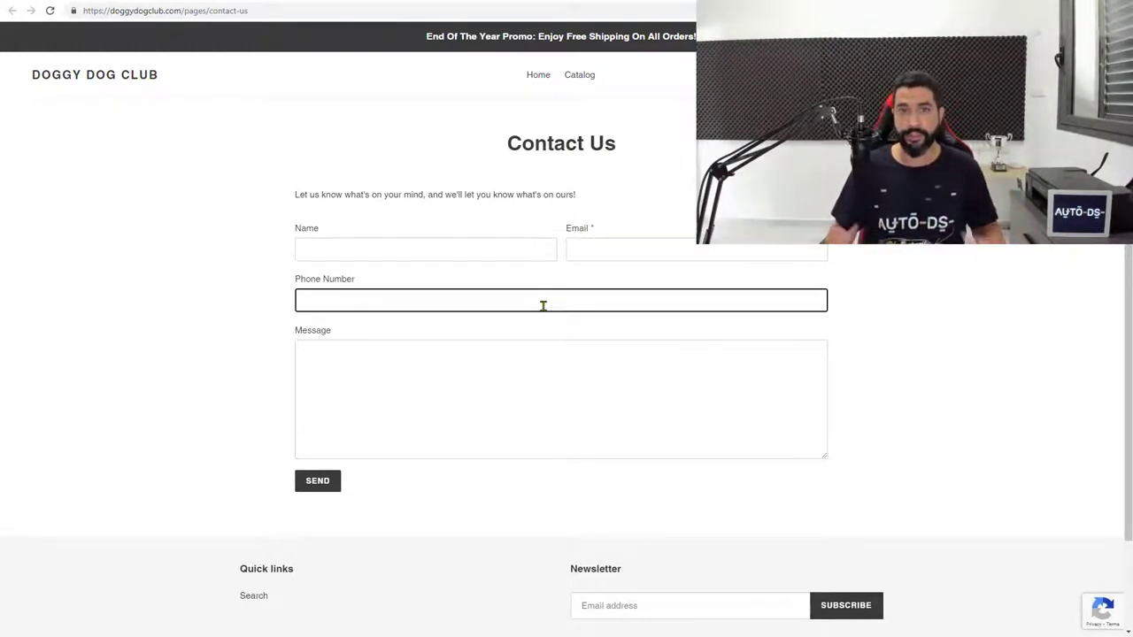
click(472, 360)
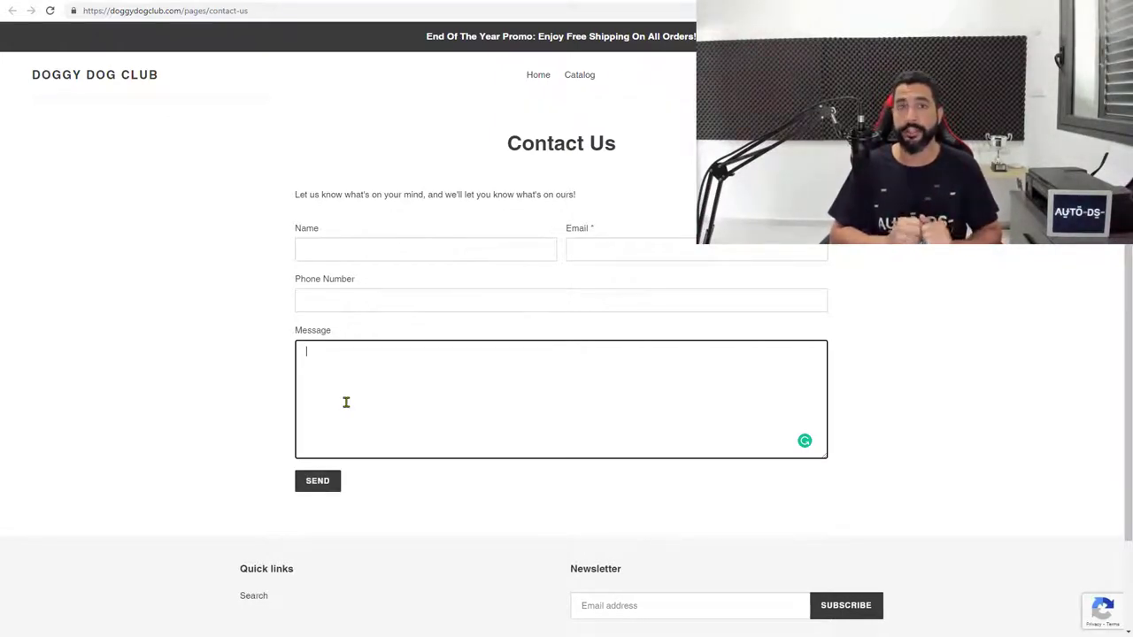
Close the storefront tab and browse the store settings to the legal policies
key(ctrl+w)
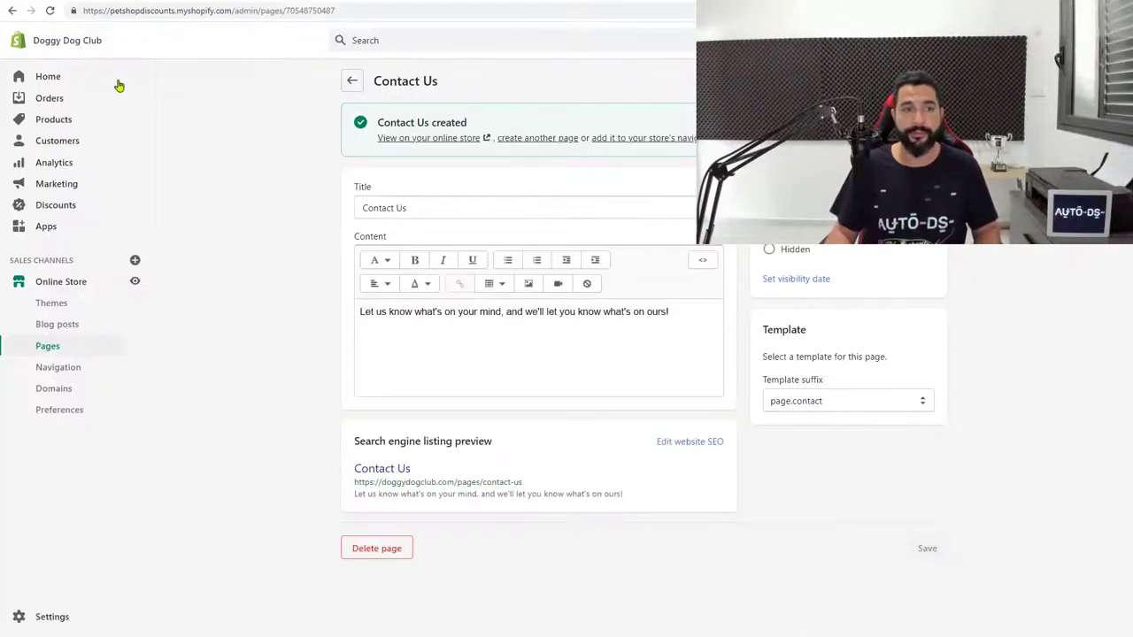
click(52, 619)
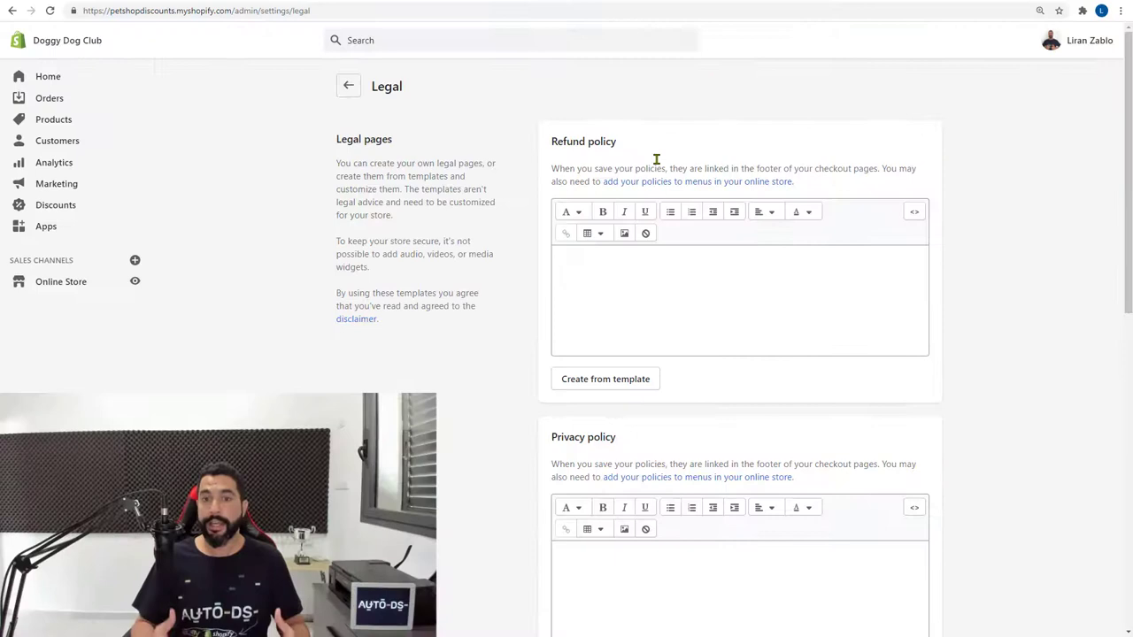
scroll(918, 144, down, 3)
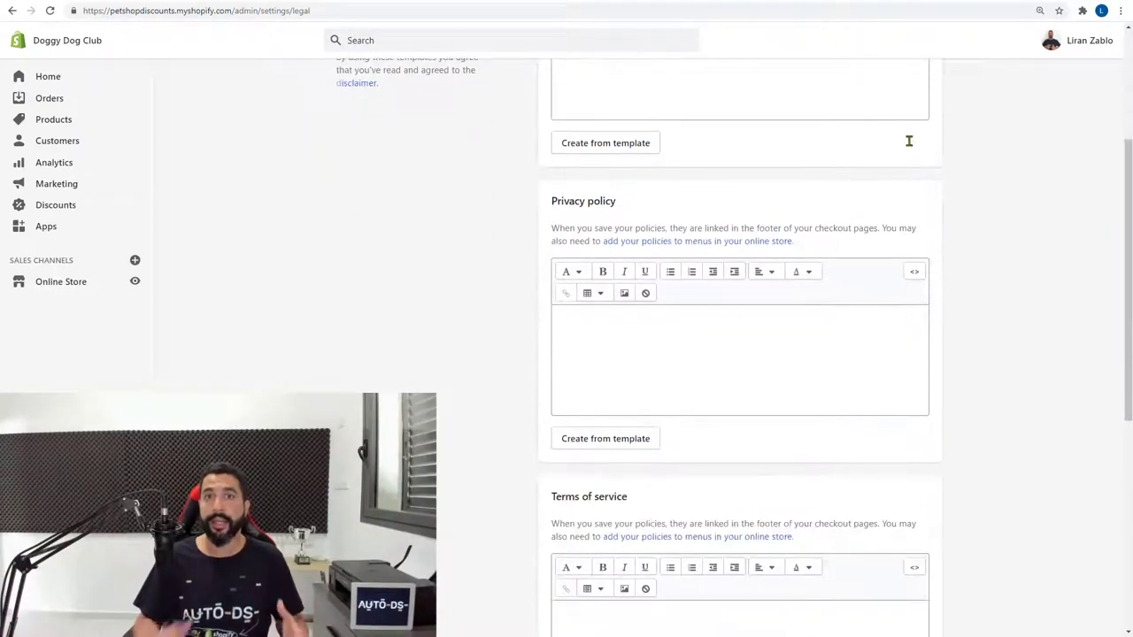
scroll(908, 146, up, 2)
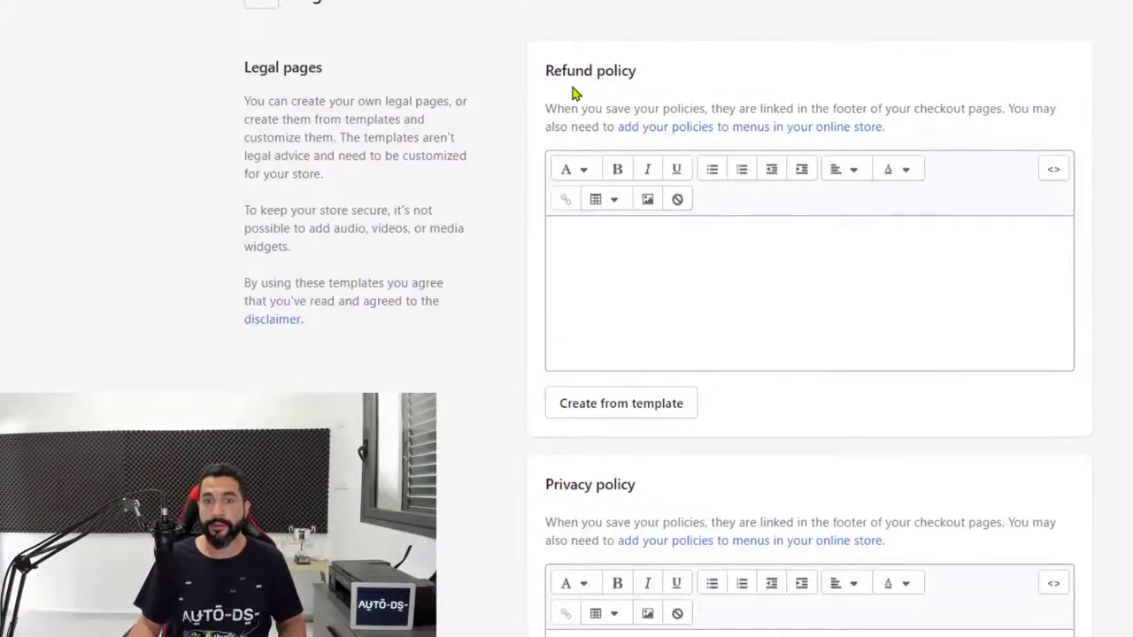
scroll(572, 93, down, 2)
scroll(549, 313, down, 1)
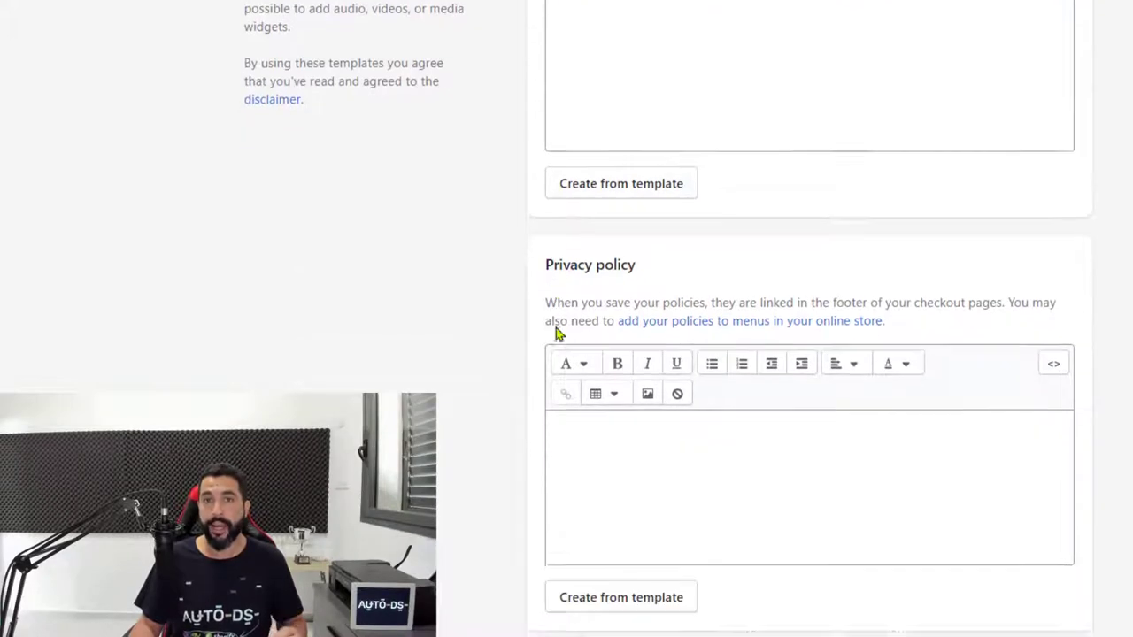
scroll(556, 329, down, 2)
scroll(554, 329, down, 1)
scroll(647, 400, down, 5)
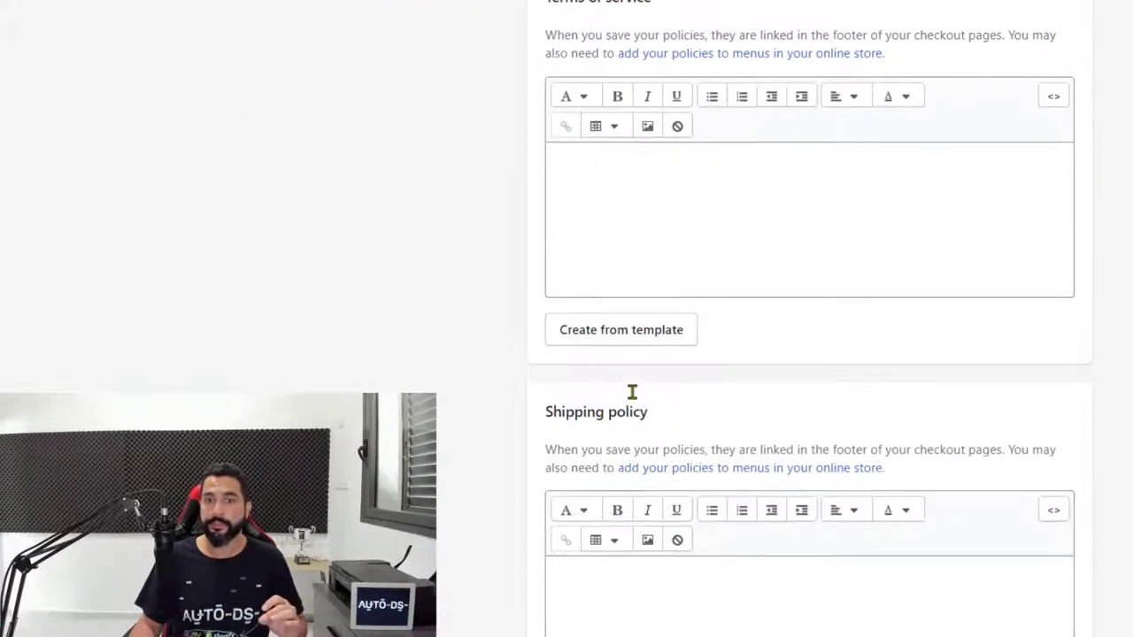
scroll(632, 392, down, 1)
scroll(584, 372, up, 3)
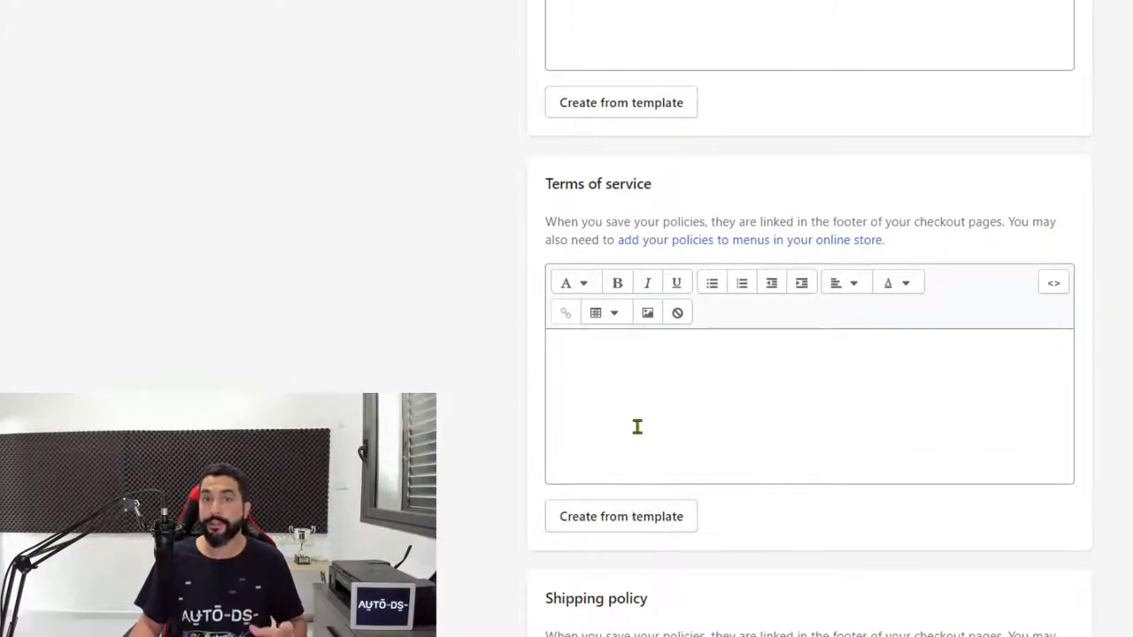
scroll(630, 425, up, 3)
scroll(624, 416, up, 3)
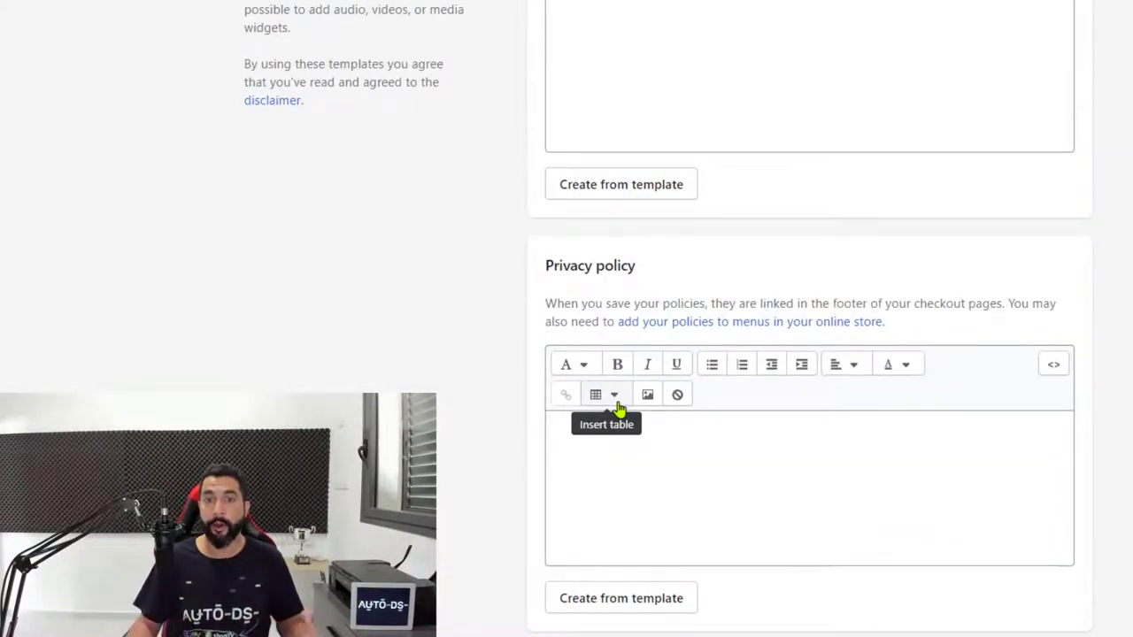
scroll(619, 408, up, 3)
Insert the Refund policy template, then delete all of its text
click(634, 408)
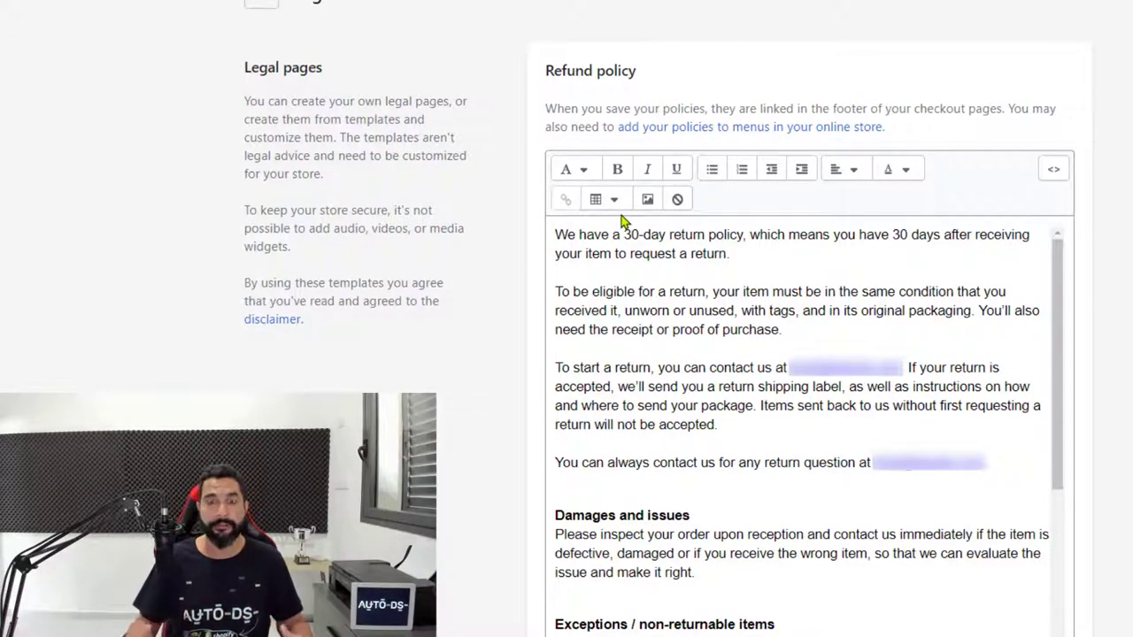
click(613, 274)
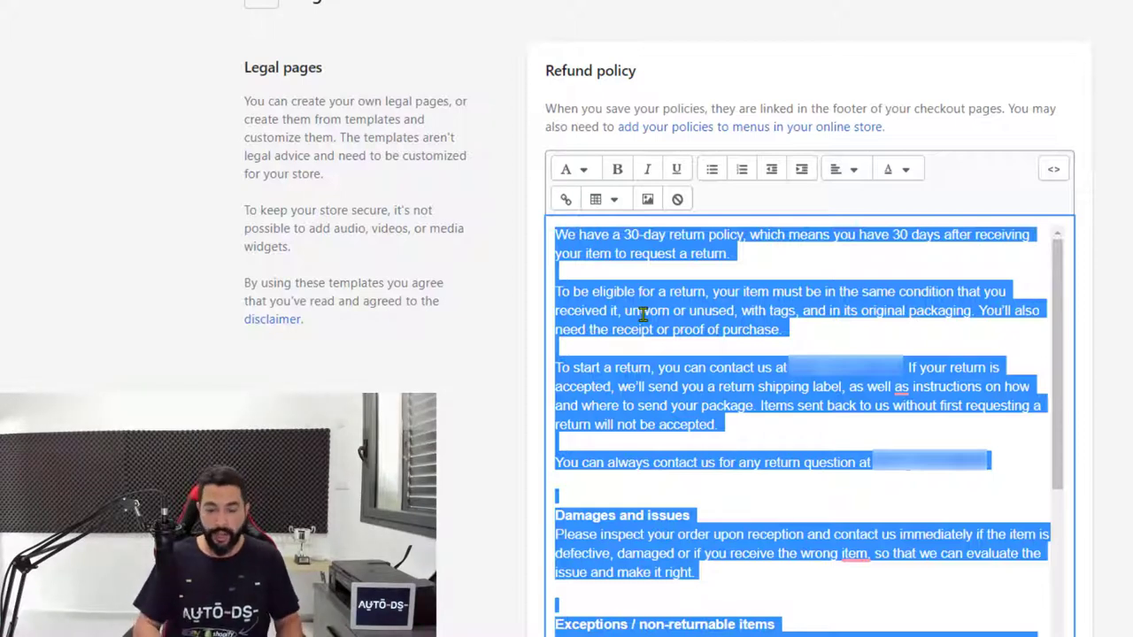
key(Delete)
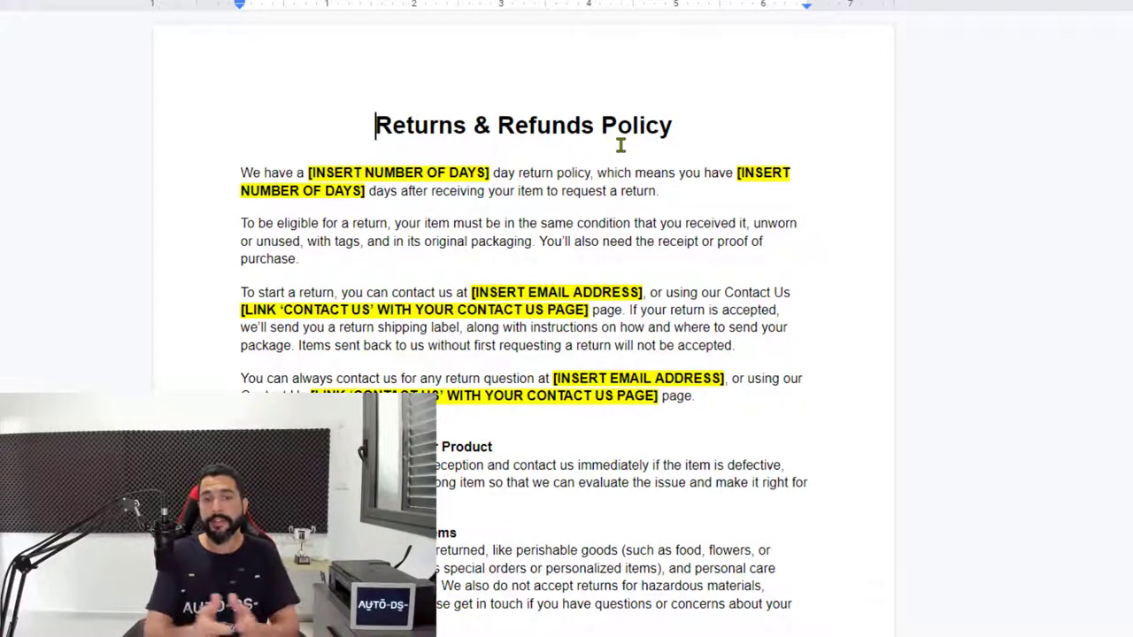
Replace the first day-count placeholder with 30, making it '30-day'
scroll(513, 269, down, 5)
scroll(551, 271, up, 1)
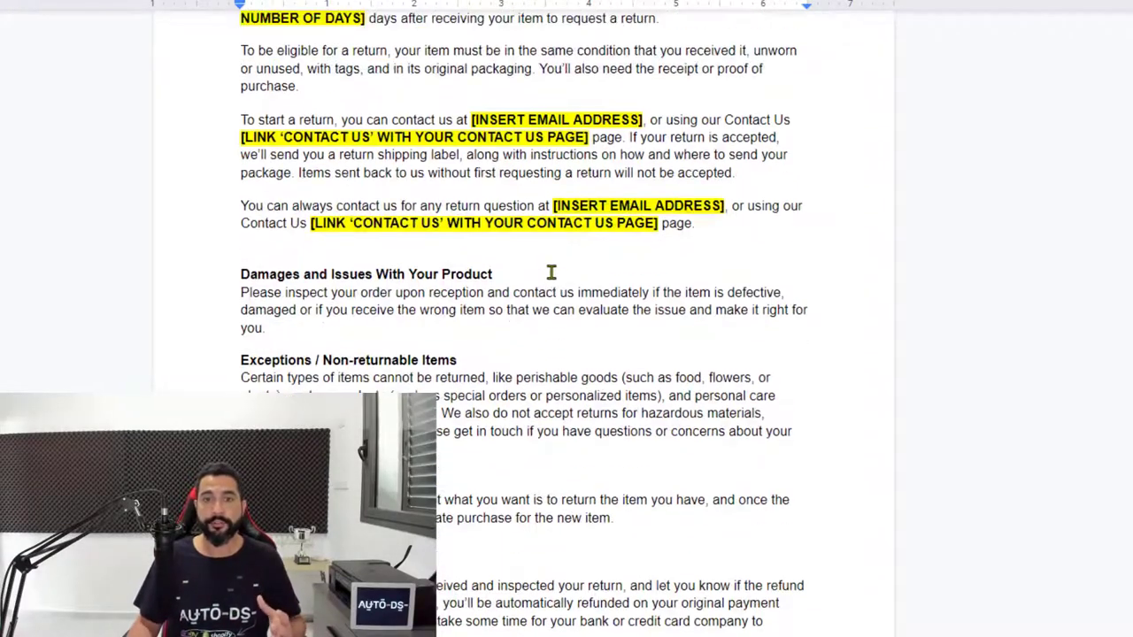
scroll(536, 271, up, 4)
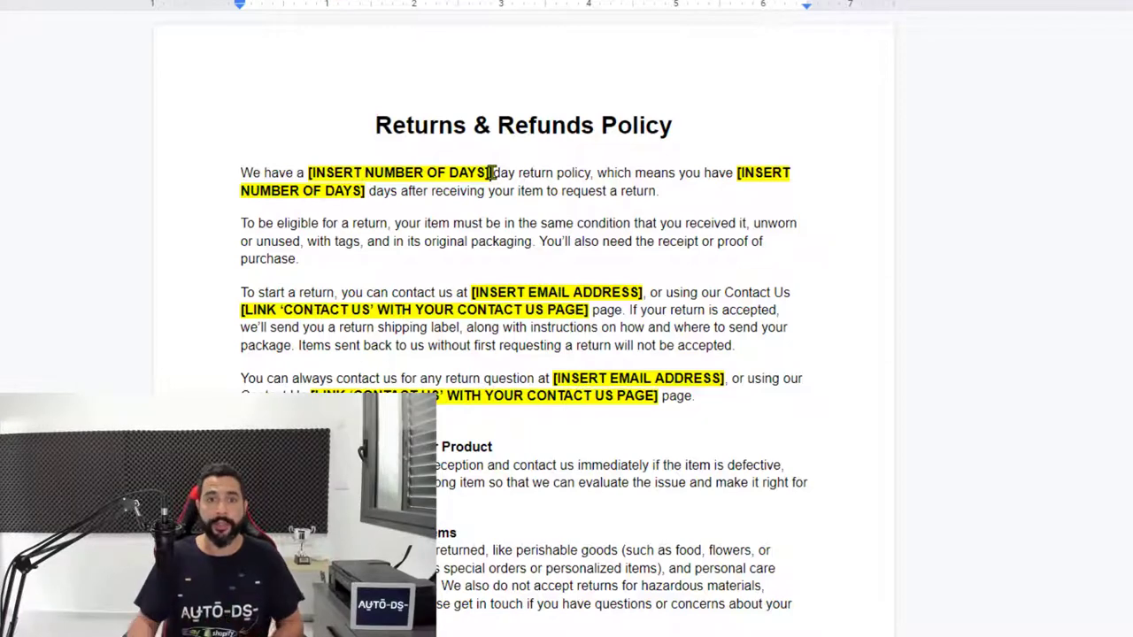
scroll(437, 204, down, 1)
scroll(390, 177, up, 1)
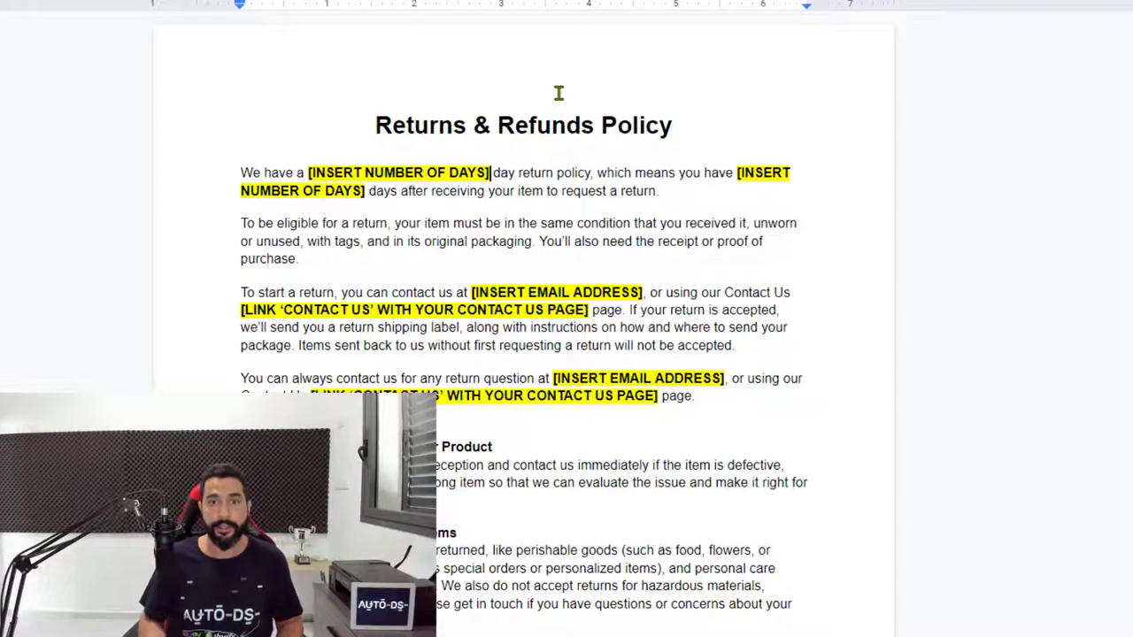
key(ctrl+shift+Left)
key(ctrl+shift+Left)
key(ctrl+shift+Left)
key(ctrl+shift+Left)
key(ctrl+shift+Left)
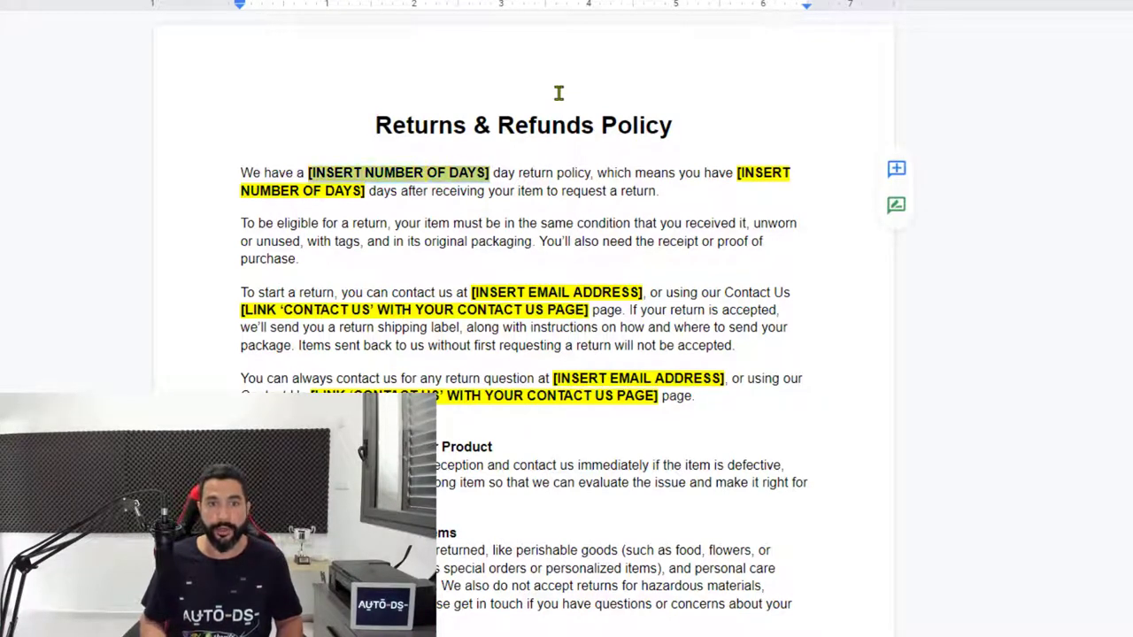
key(BackSpace)
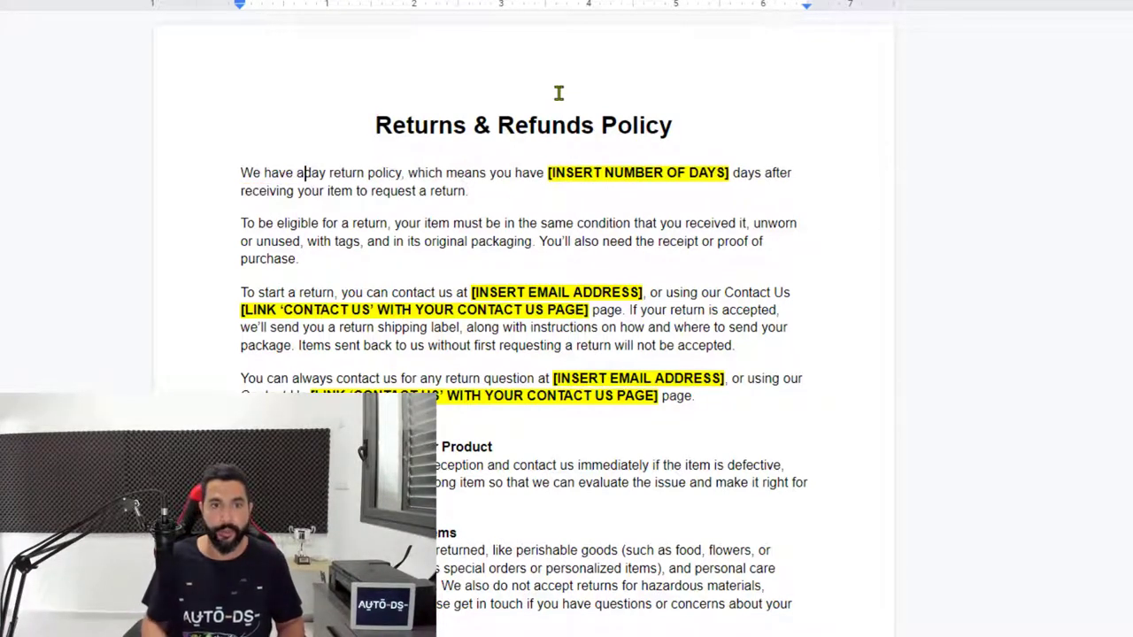
text(30-)
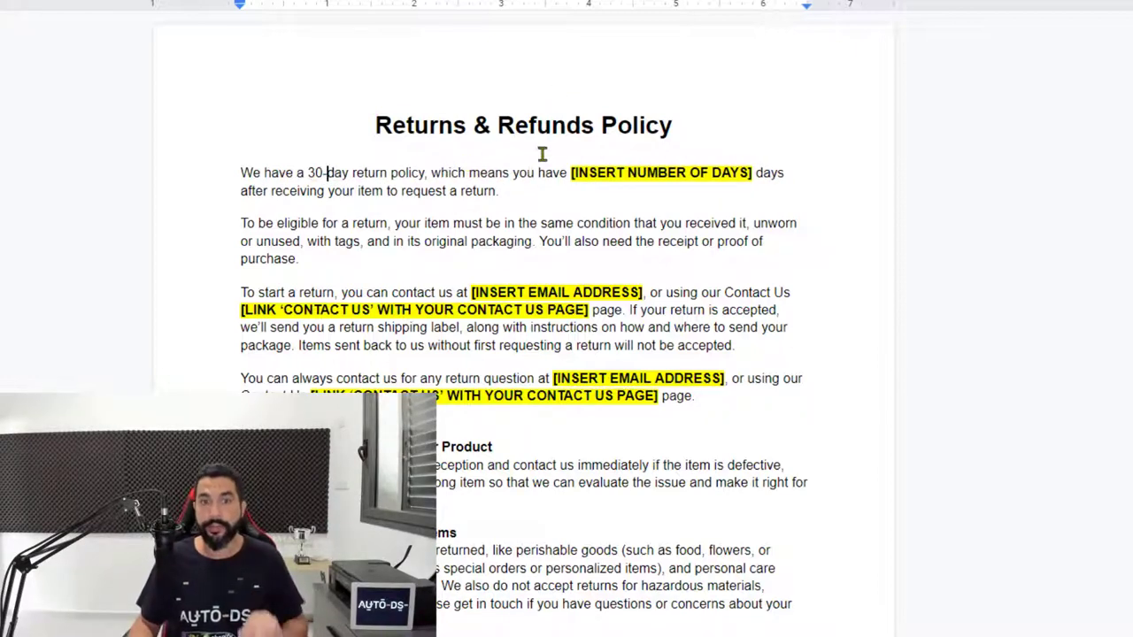
key(BackSpace)
text(-)
click(553, 172)
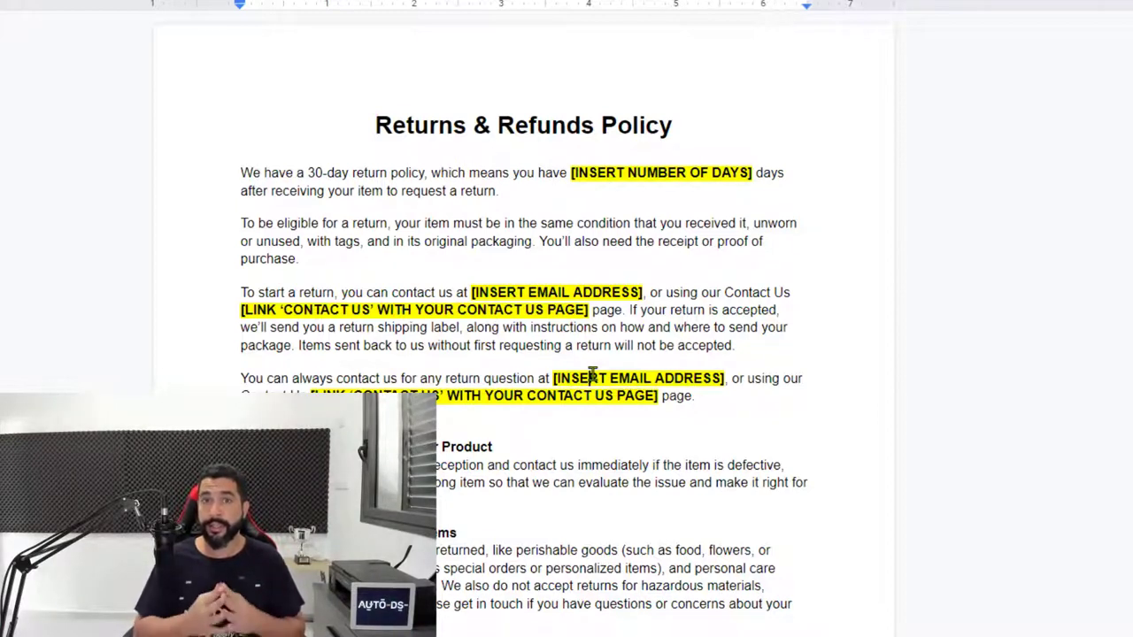
click(647, 131)
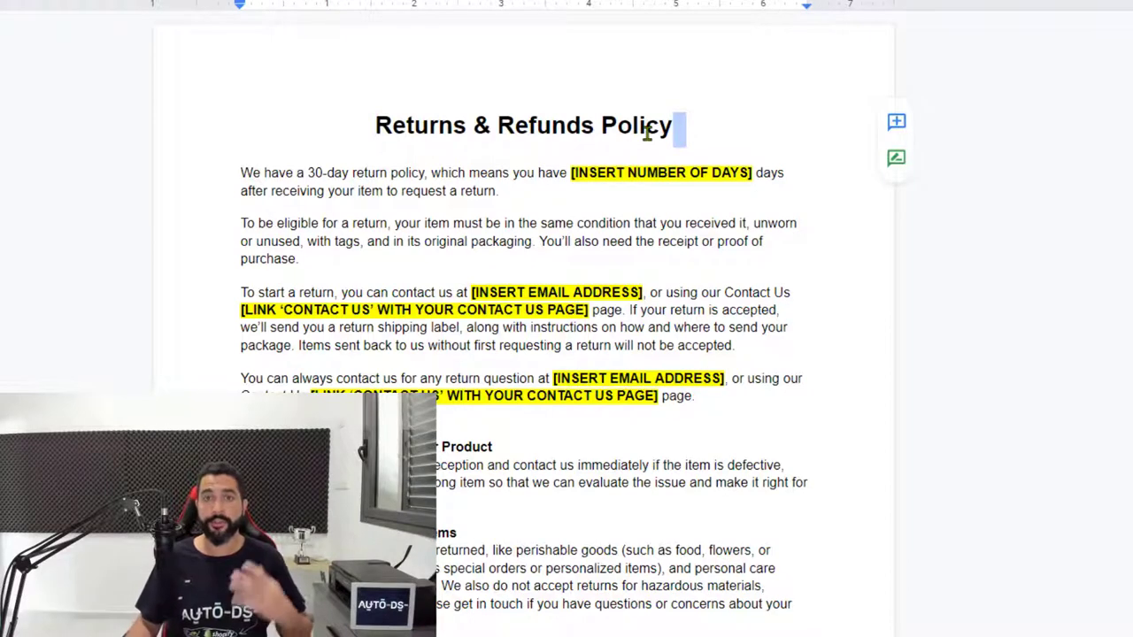
Replace the second day-count placeholder with 30
click(570, 172)
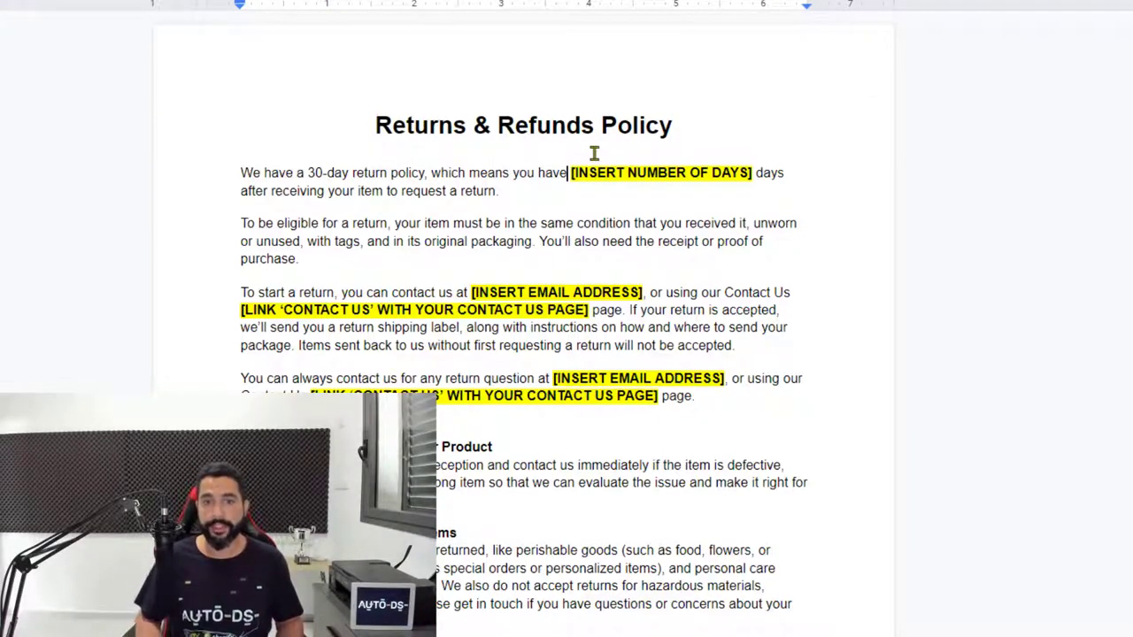
key(ctrl+shift+Right)
key(ctrl+shift+Right)
key(ctrl+shift+Right)
key(ctrl+shift+Right)
key(ctrl+shift+Down)
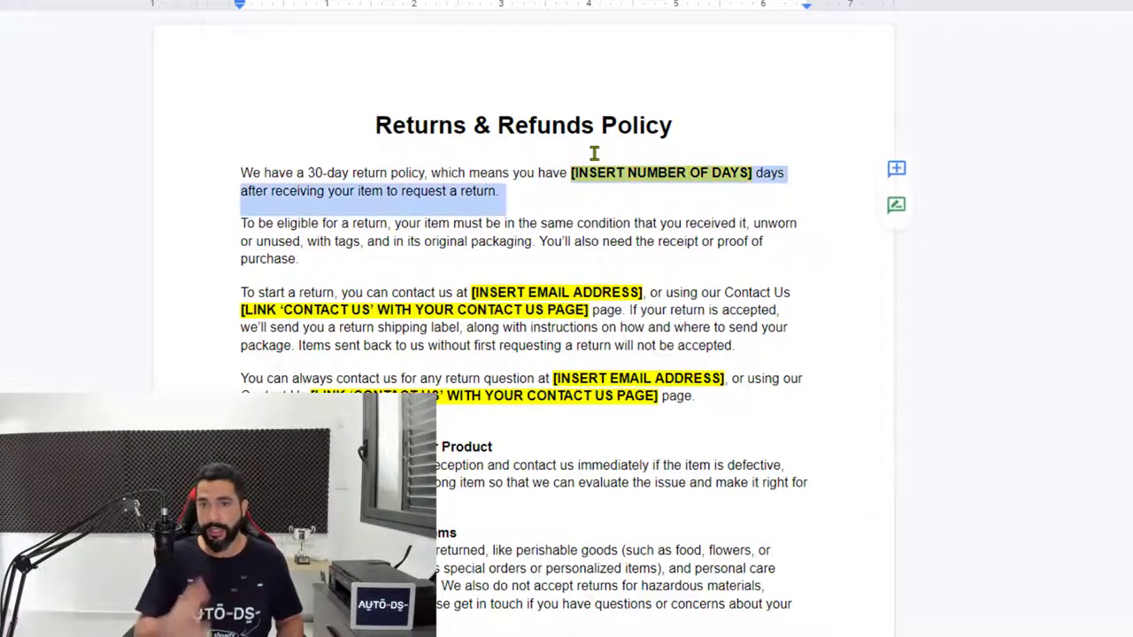
key(ctrl+shift+Up)
click(764, 114)
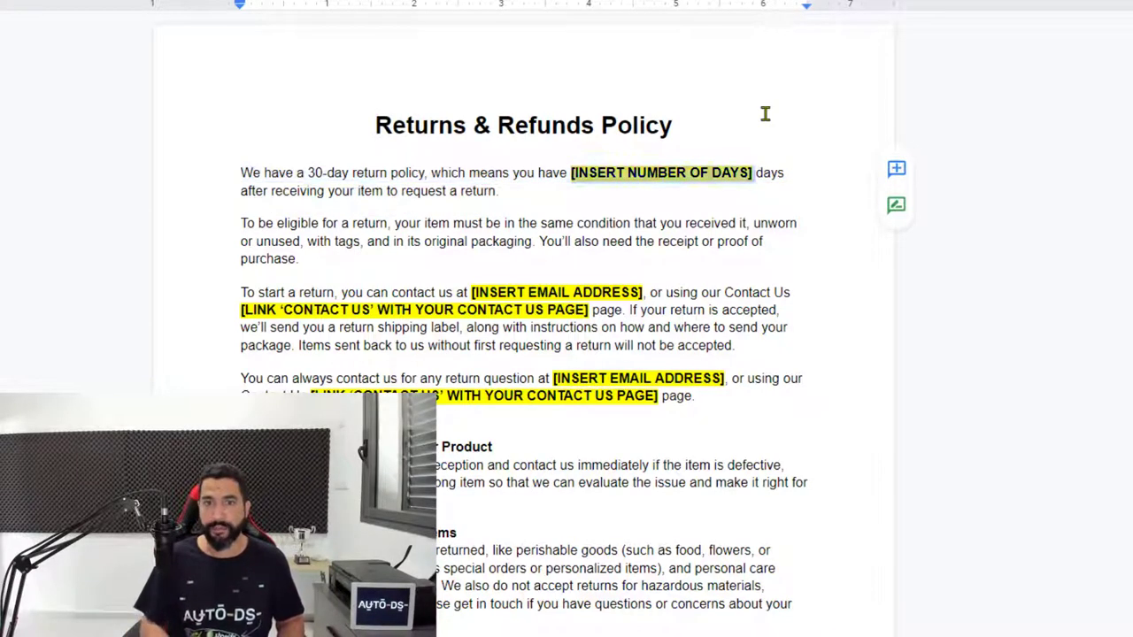
key(BackSpace)
text(30)
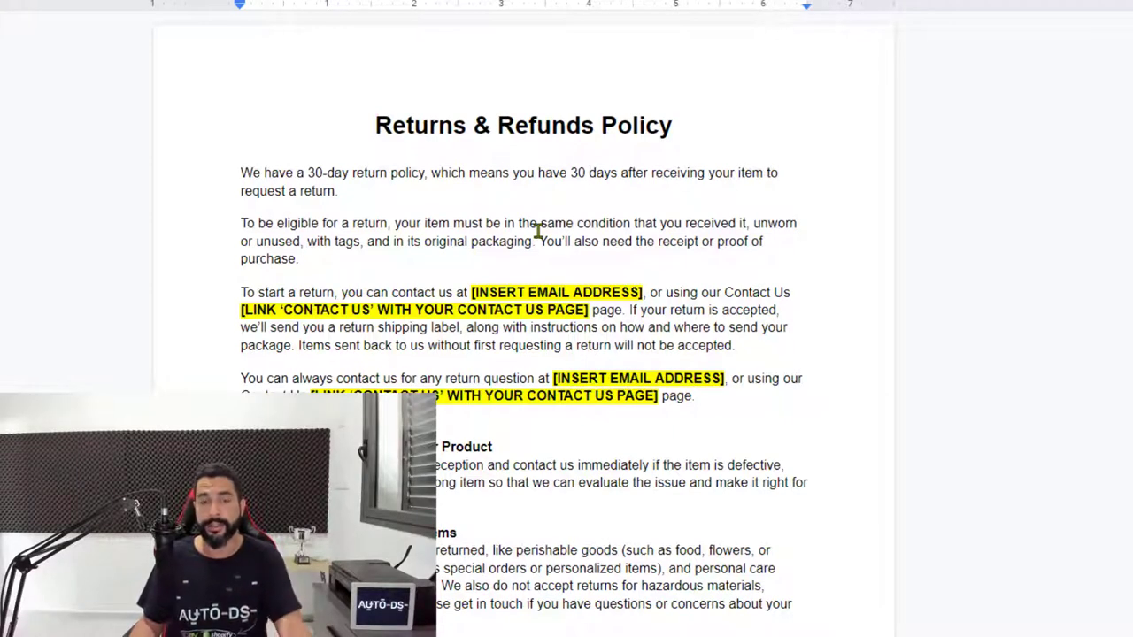
Paste the store email address over both email placeholders
click(464, 298)
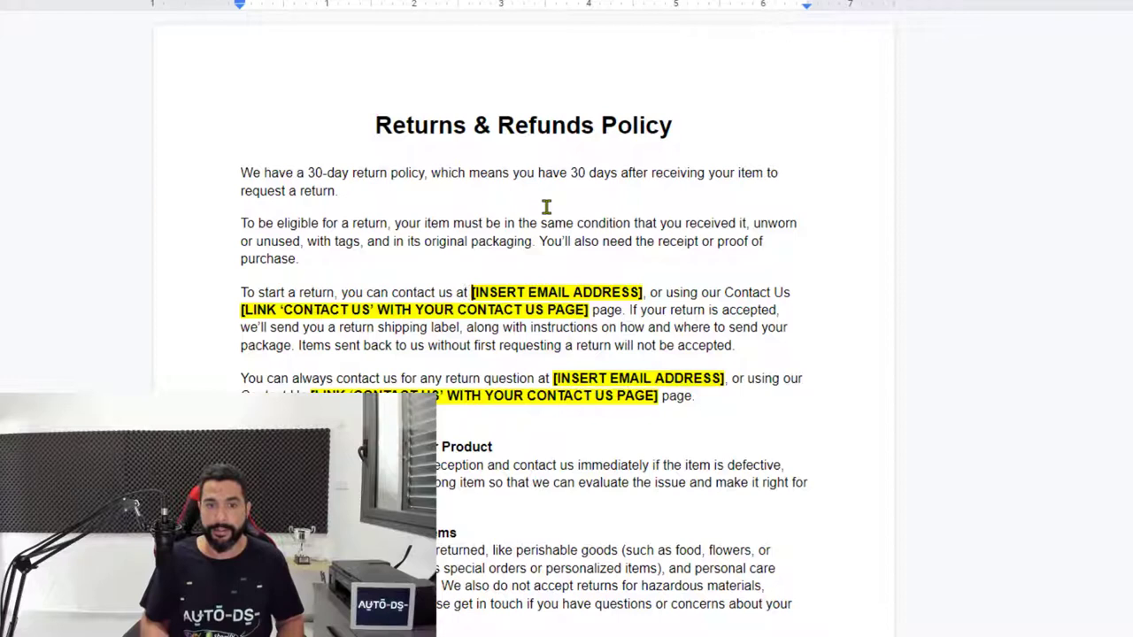
key(ctrl+shift+Right)
key(ctrl+shift+Right)
key(ctrl+shift+Right)
key(ctrl+shift+Right)
key(ctrl+v)
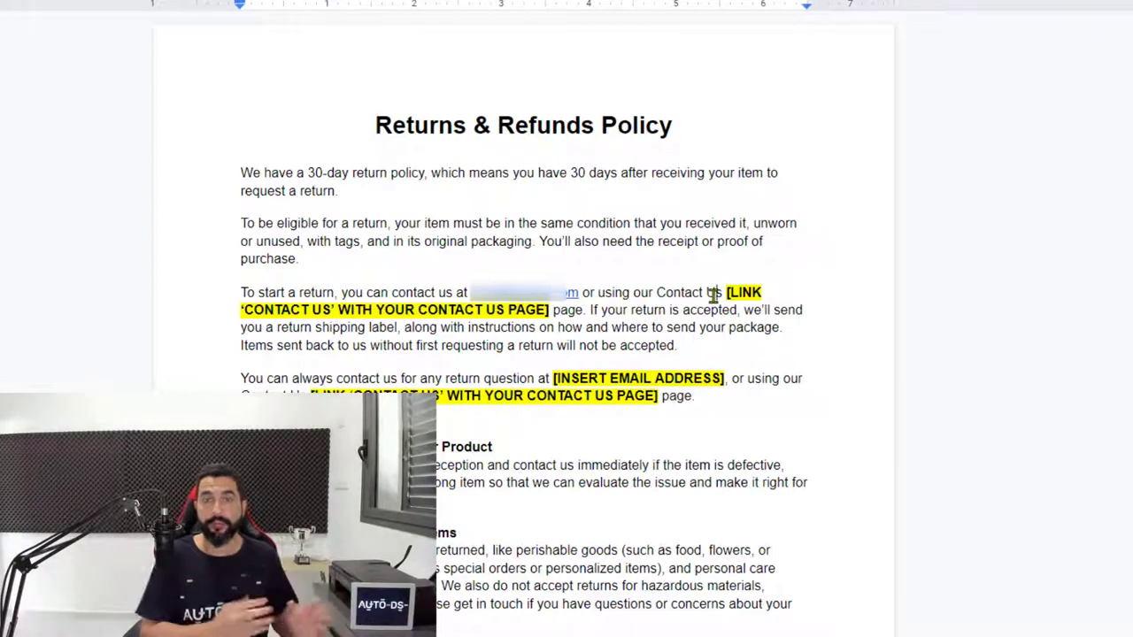
click(716, 294)
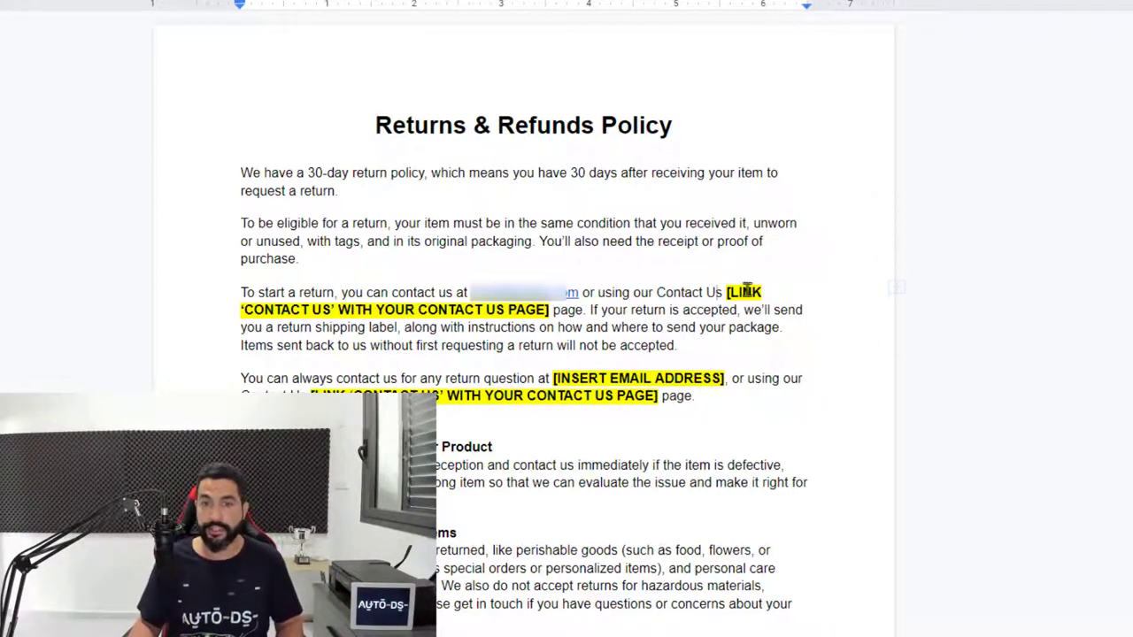
drag(554, 379, 725, 379)
key(ctrl+v)
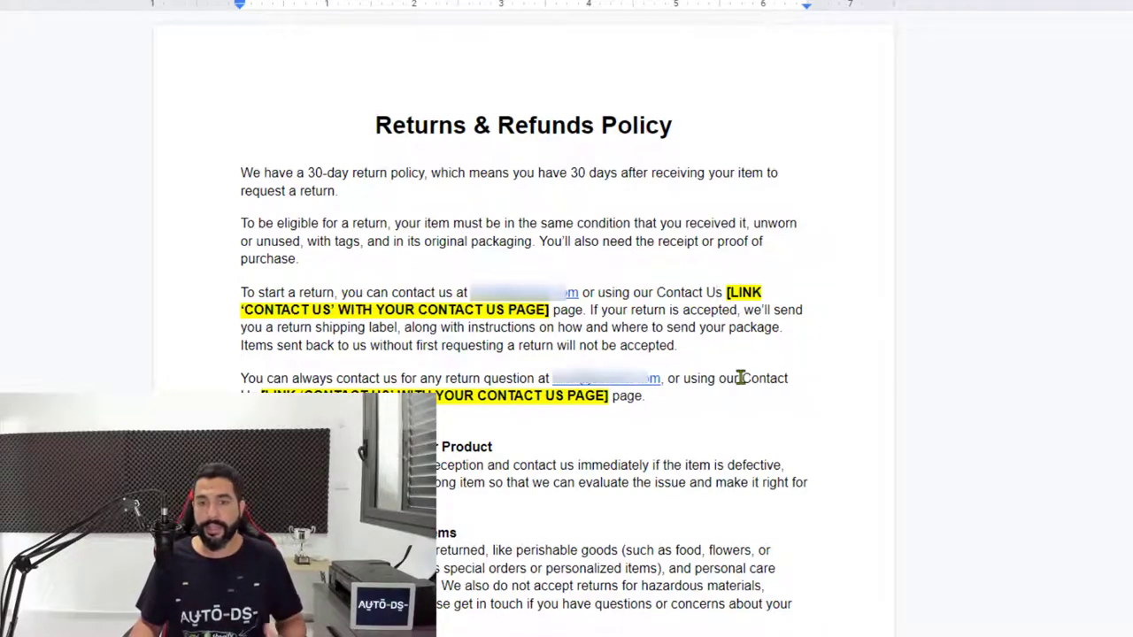
drag(262, 396, 573, 398)
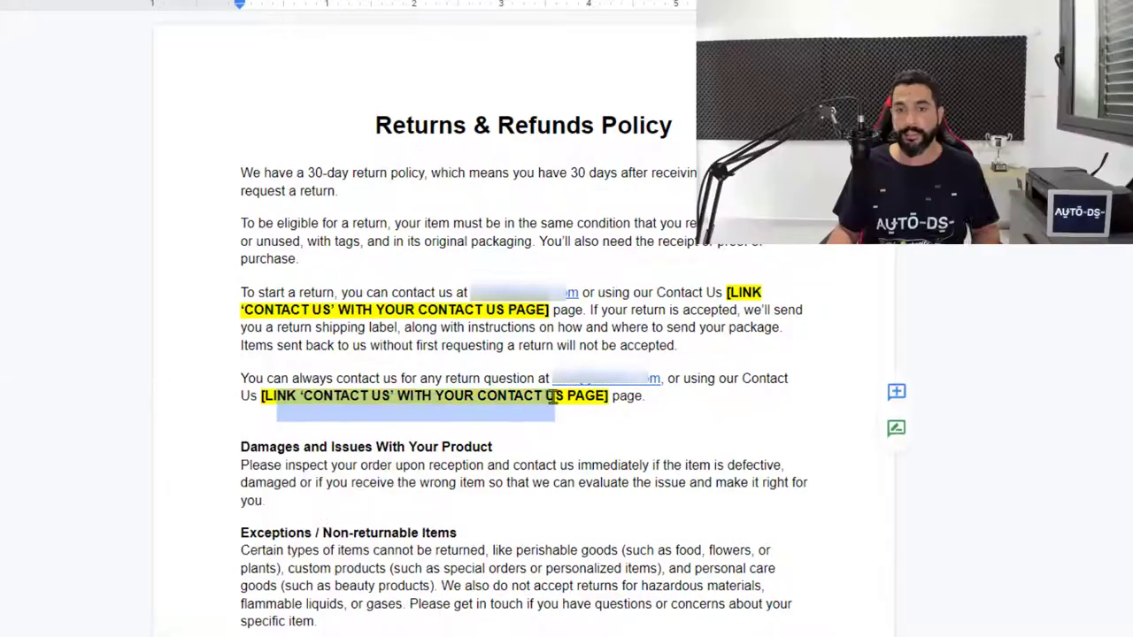
click(573, 398)
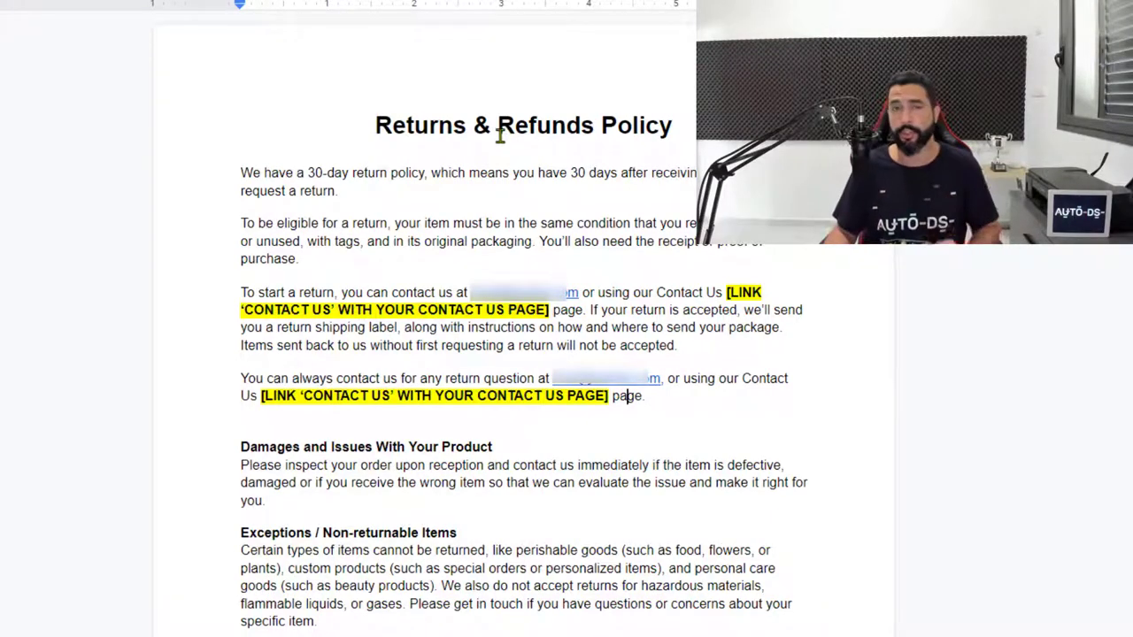
Review the Exceptions and Refunds sections and select the entire policy text
scroll(337, 281, down, 2)
scroll(342, 295, down, 3)
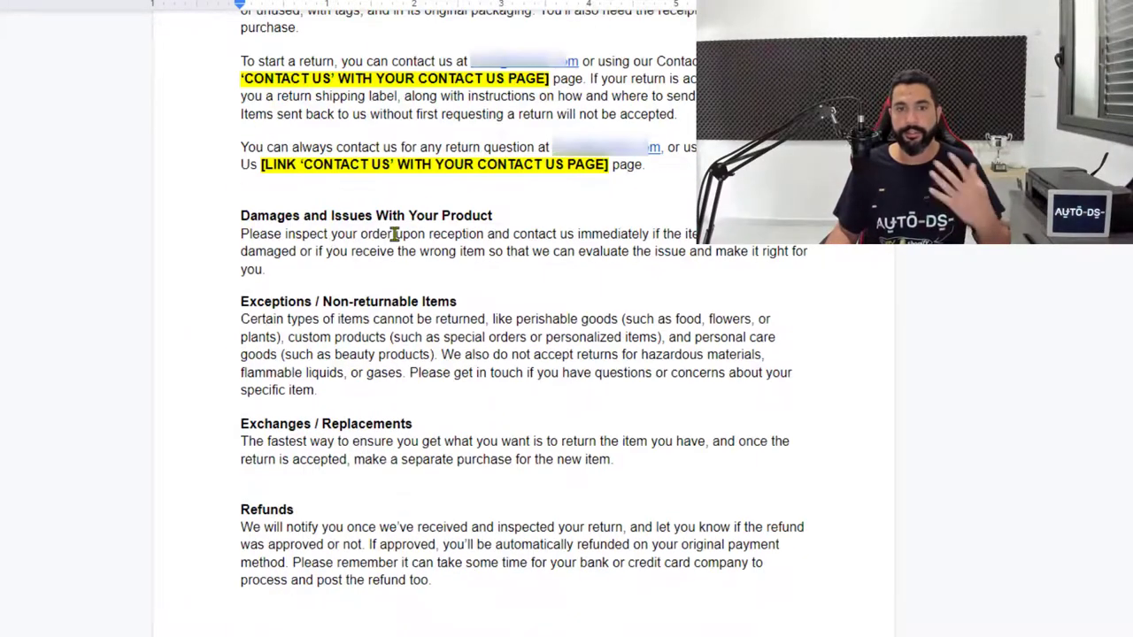
click(322, 304)
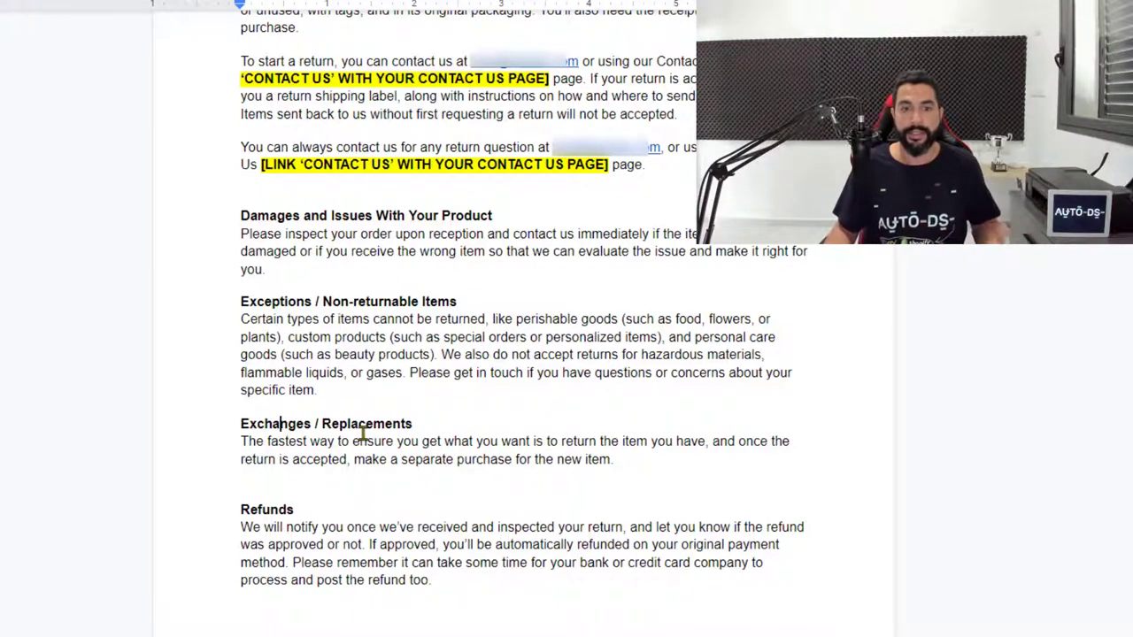
click(269, 510)
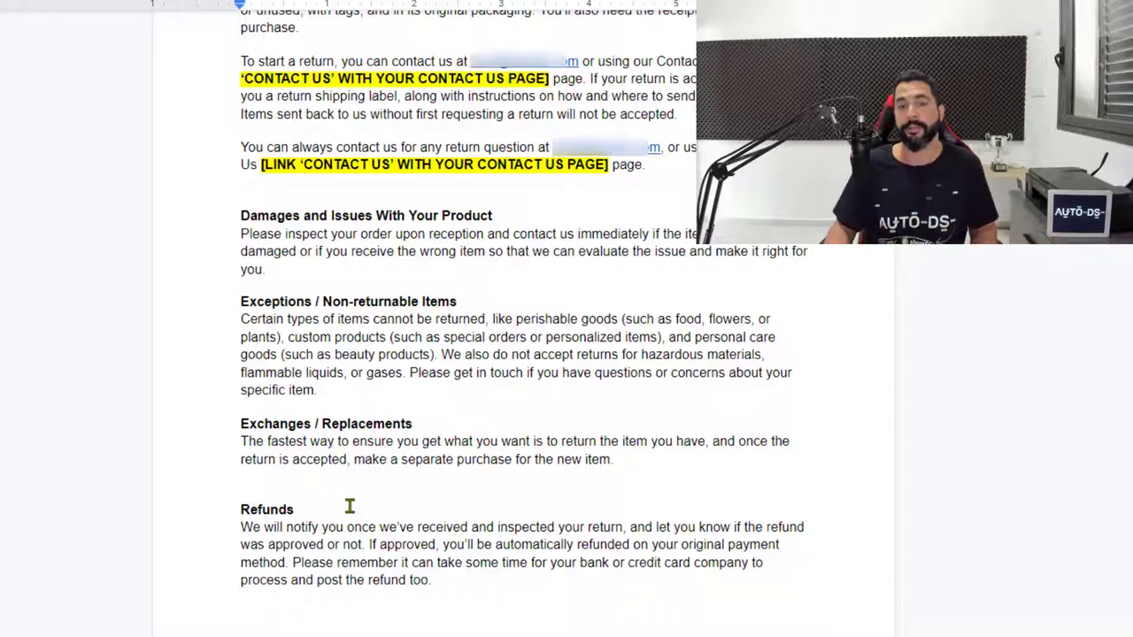
scroll(346, 504, up, 1)
scroll(346, 504, down, 1)
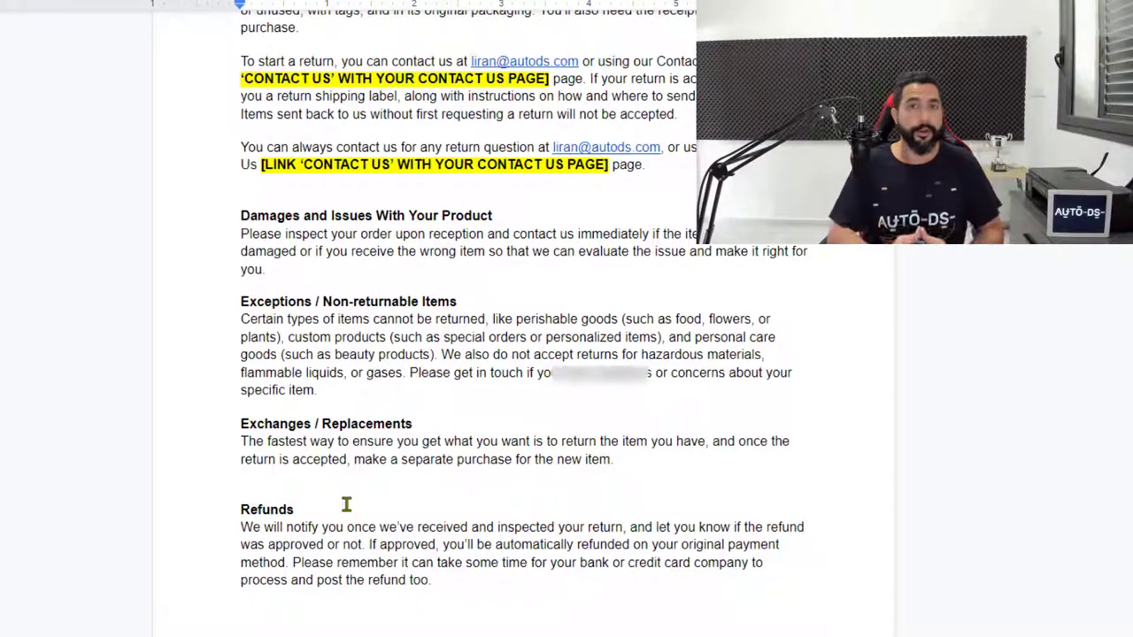
scroll(347, 504, up, 5)
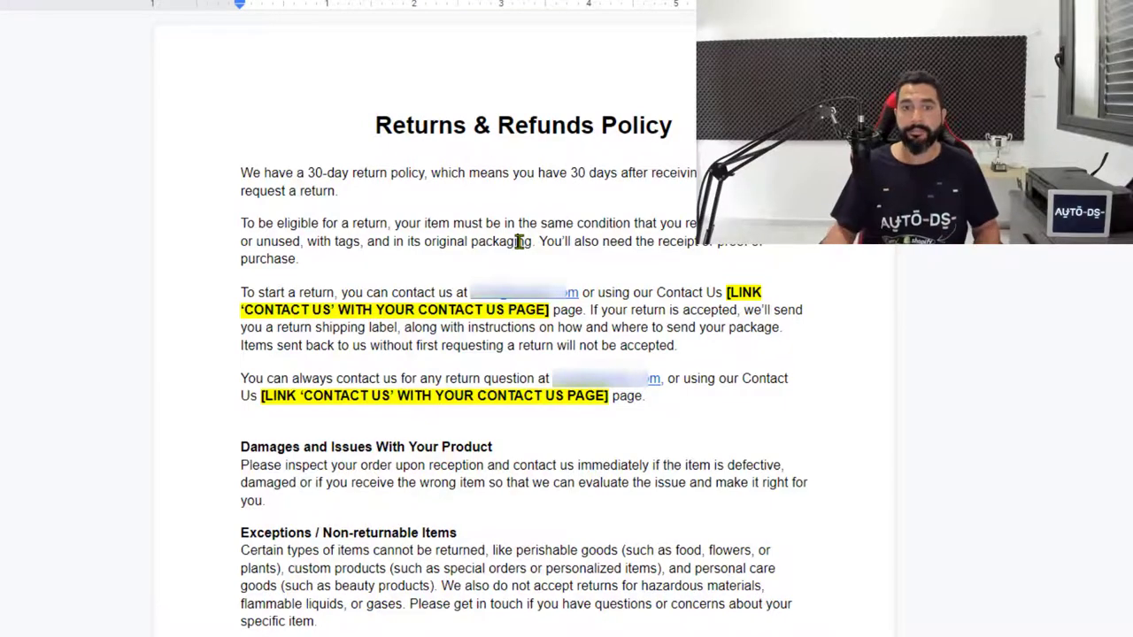
key(ctrl+a)
Paste the edited policy into the Refund policy, removing the blank line under the title
right_click(495, 170)
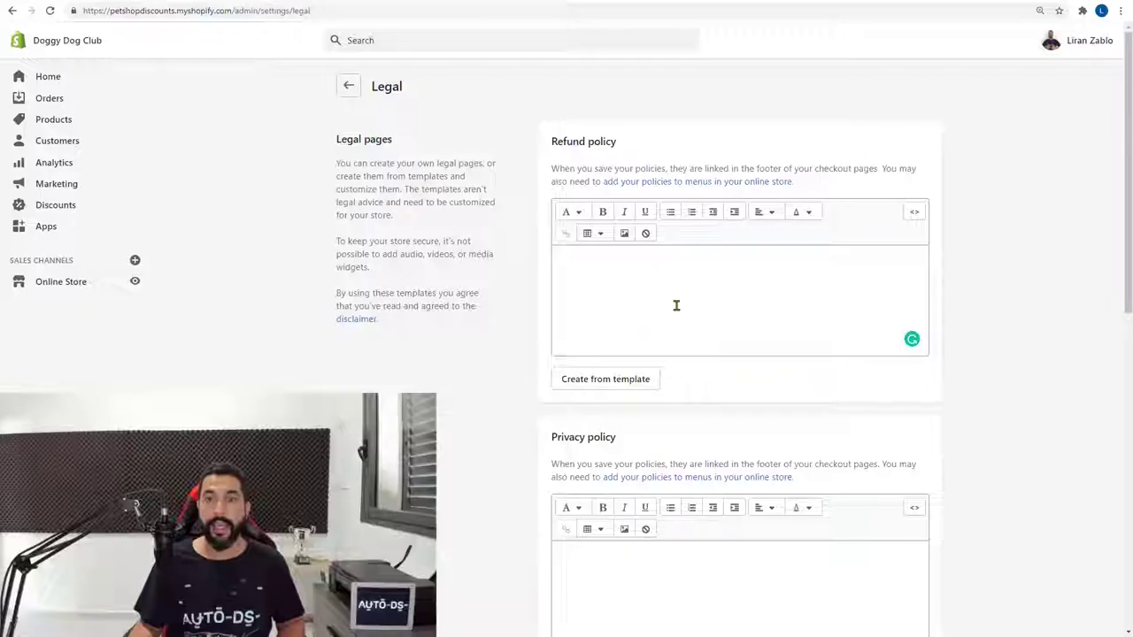
click(667, 299)
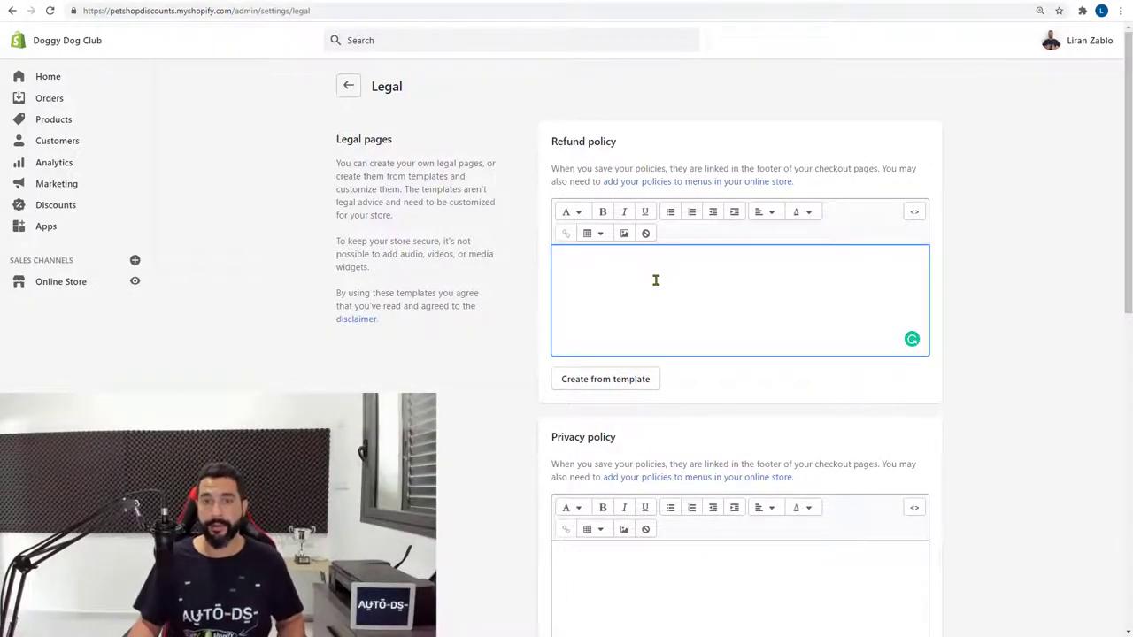
key(ctrl+v)
scroll(654, 319, up, 2)
scroll(657, 359, up, 1)
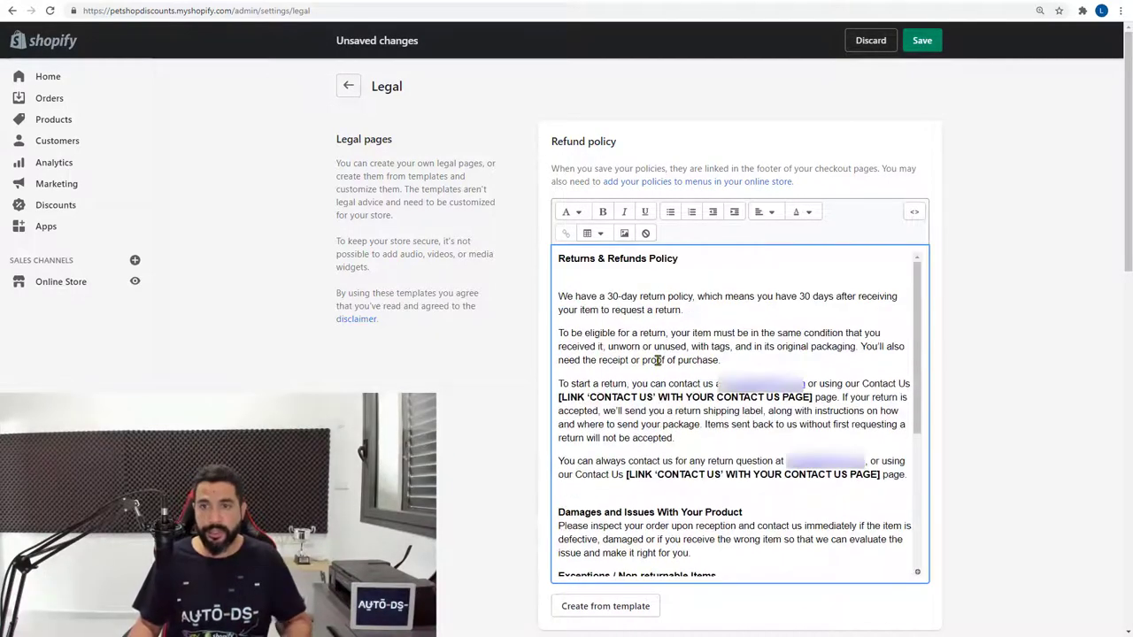
click(651, 283)
key(BackSpace)
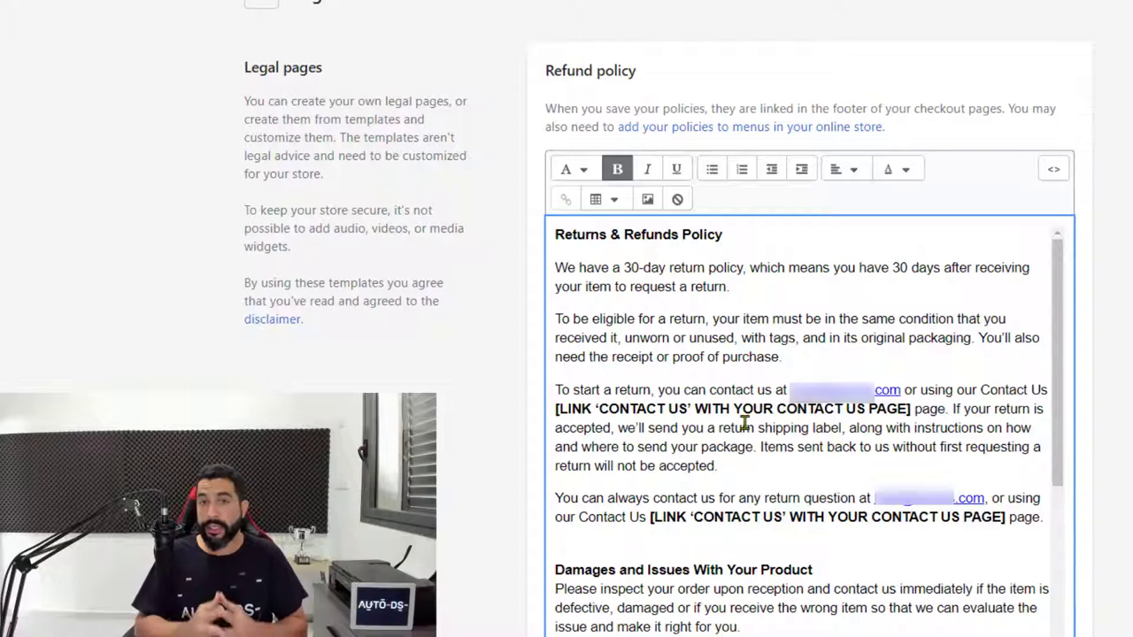
Select the first 'Contact Us' phrase and start inserting a link
double_click(999, 389)
drag(999, 389, 1042, 376)
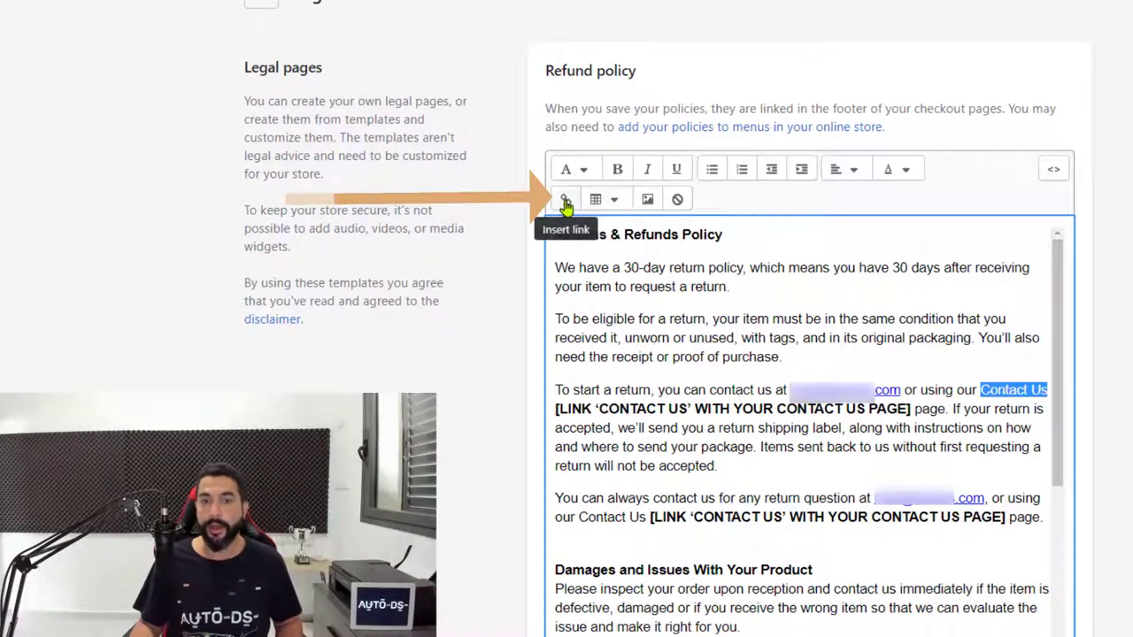
click(565, 201)
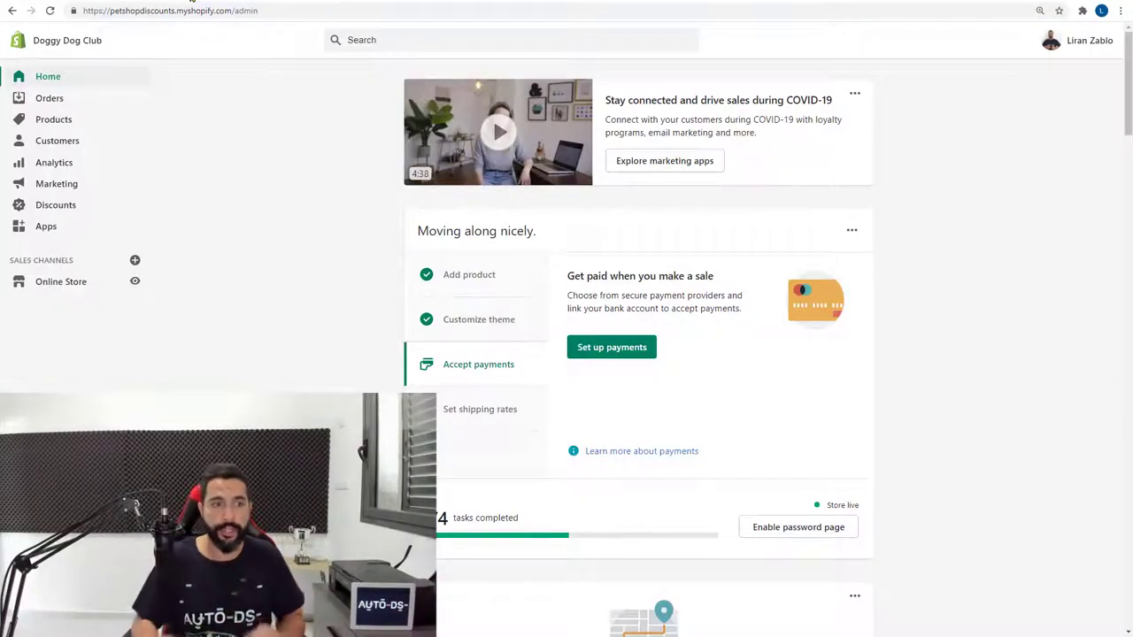
Copy the live Contact Us page URL from the storefront and return to the admin
click(59, 285)
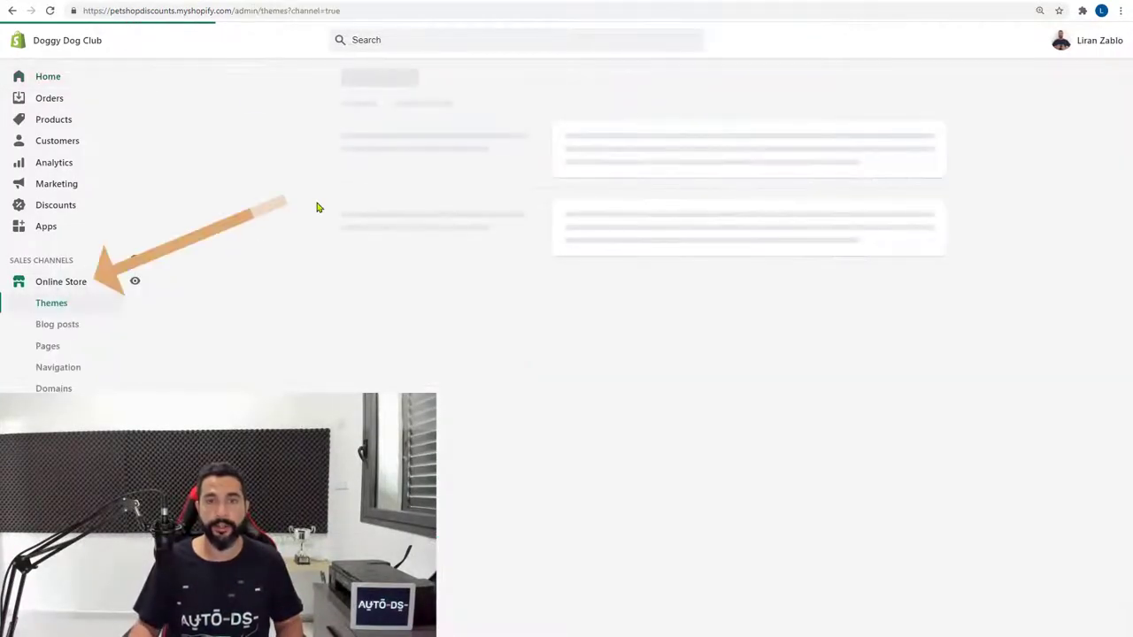
click(62, 347)
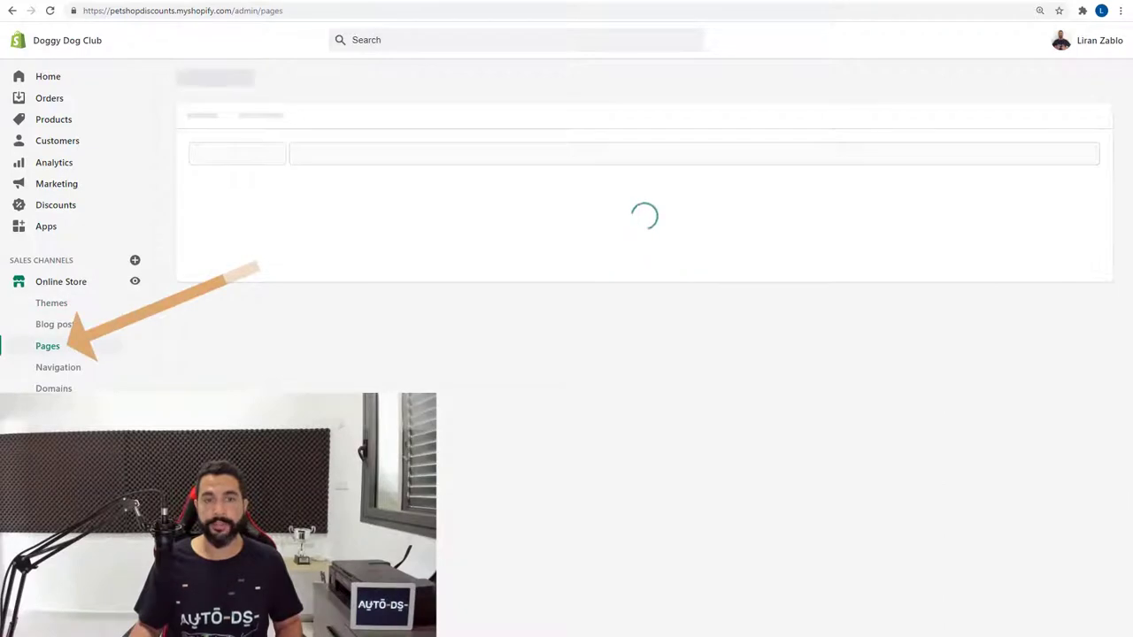
click(234, 234)
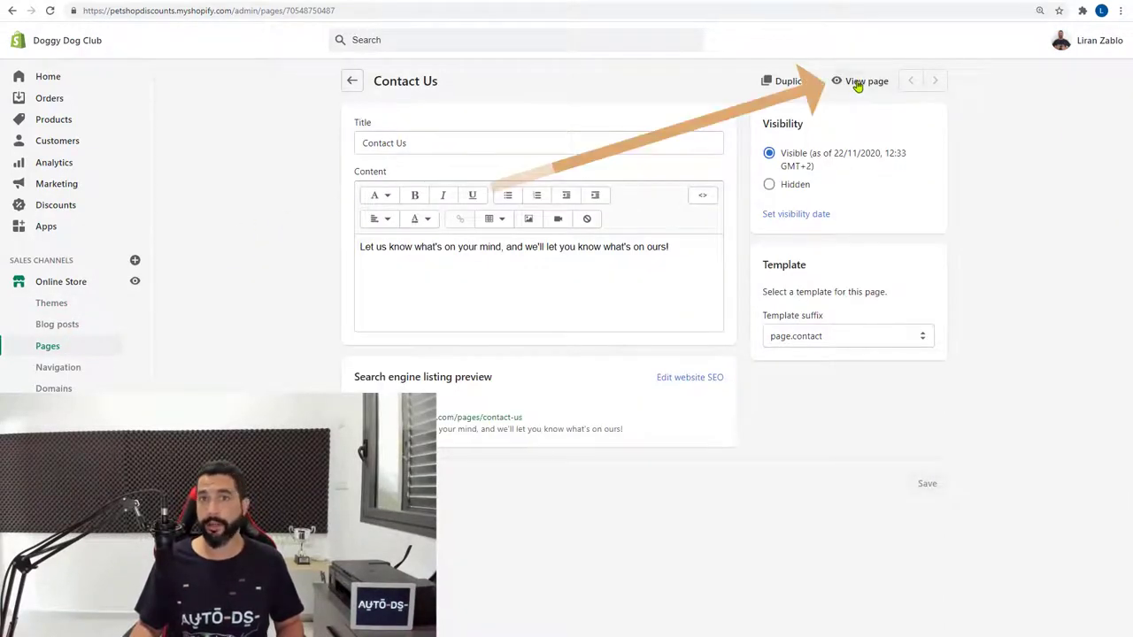
click(857, 84)
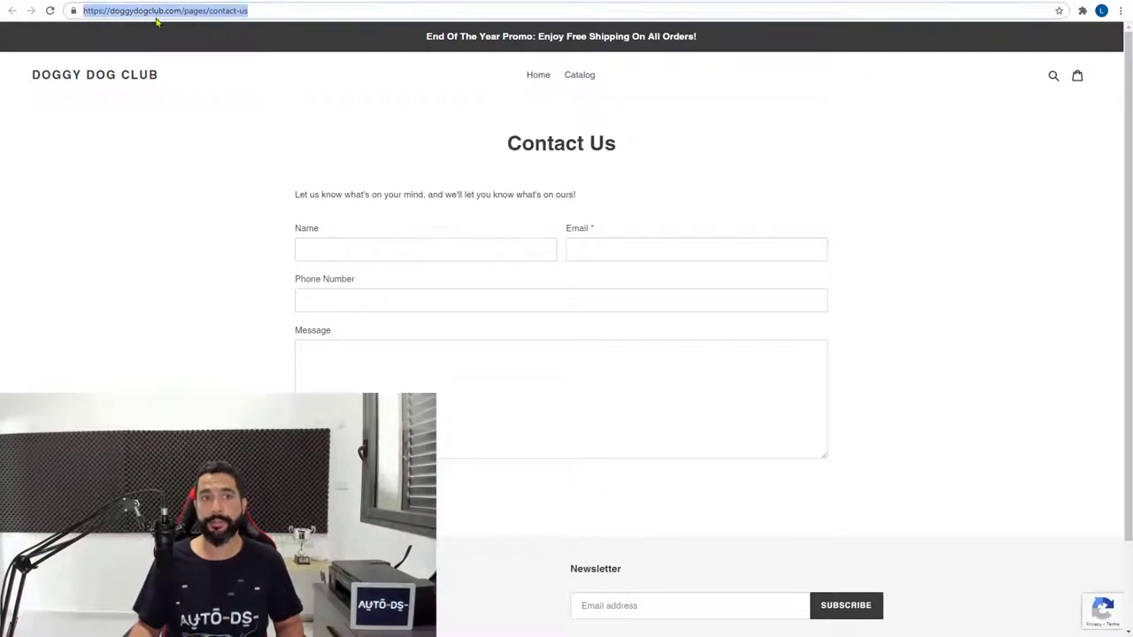
right_click(222, 13)
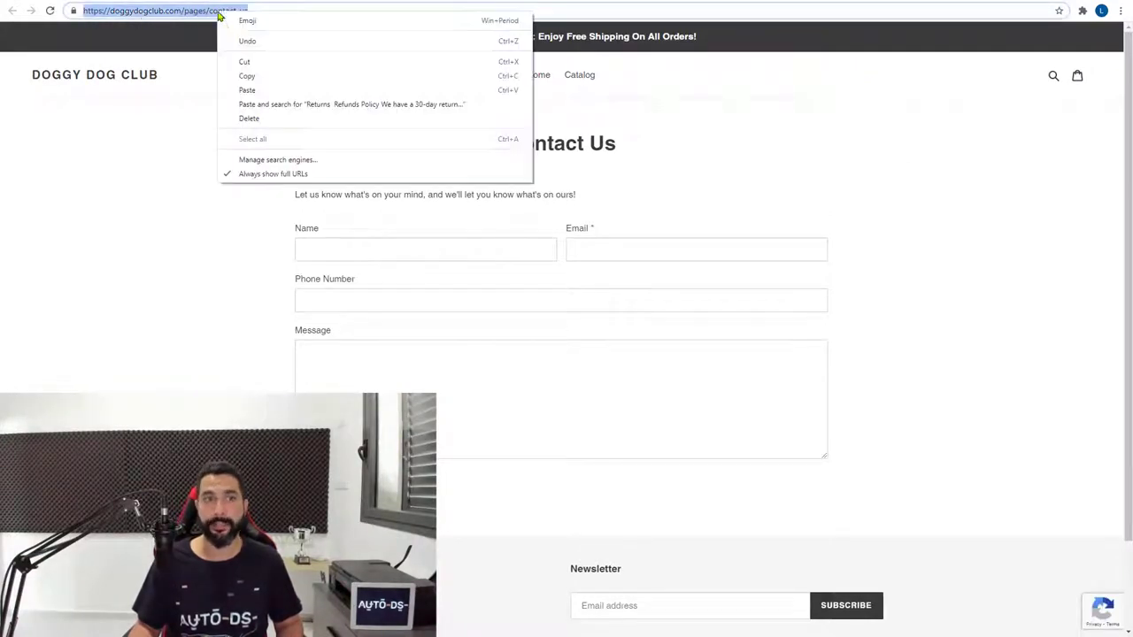
click(243, 78)
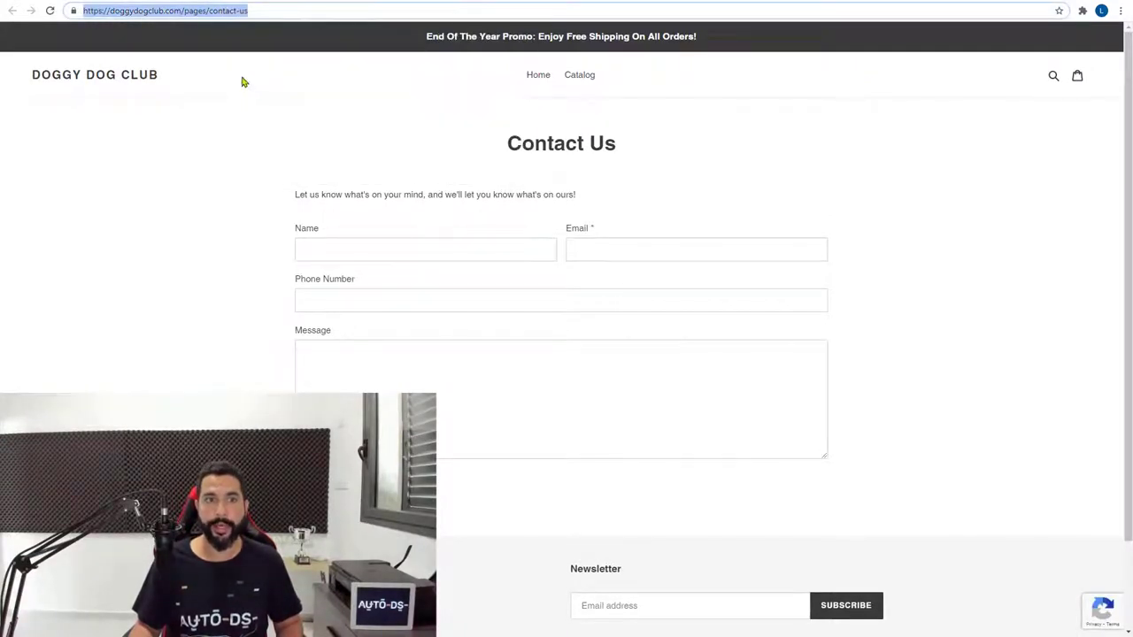
click(176, 4)
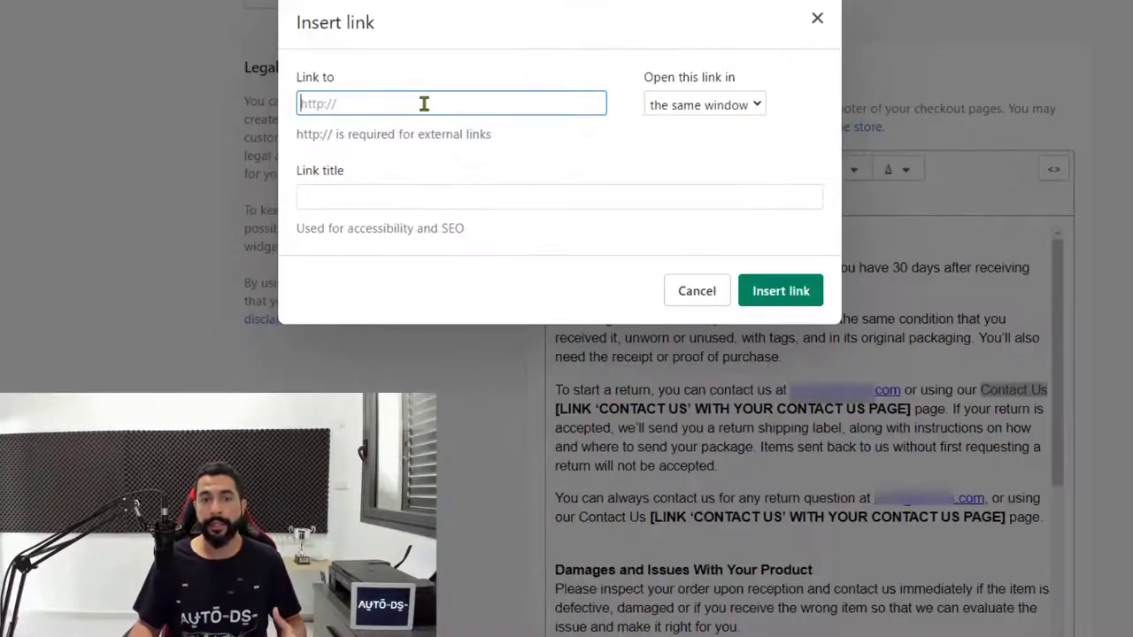
Link the selected 'Contact Us' text to the Contact Us page URL
right_click(424, 104)
click(478, 253)
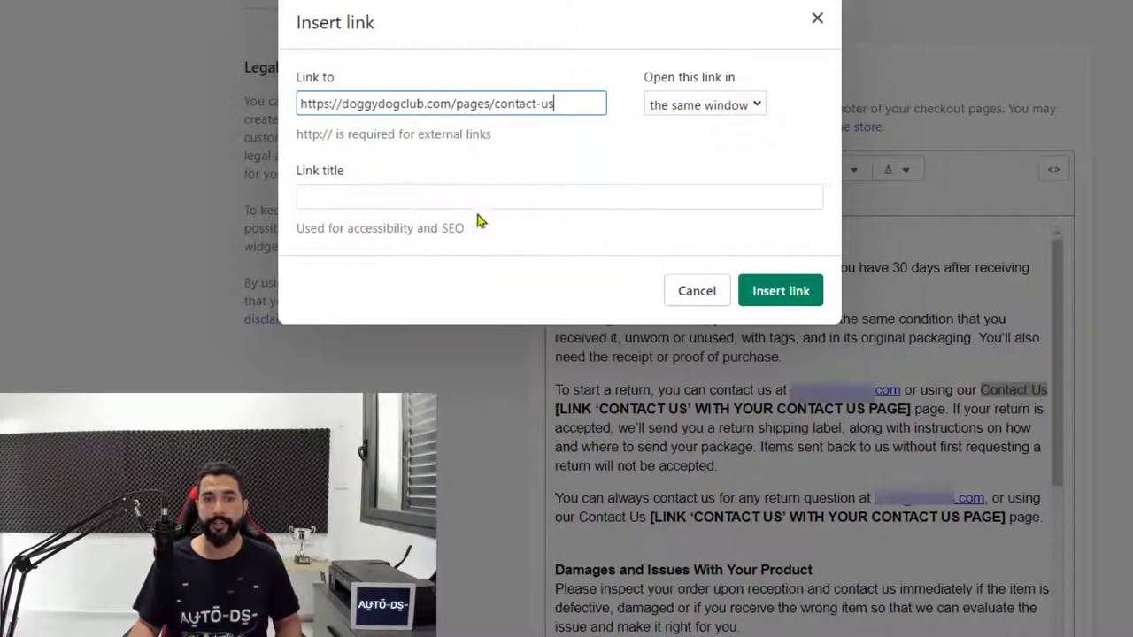
click(363, 194)
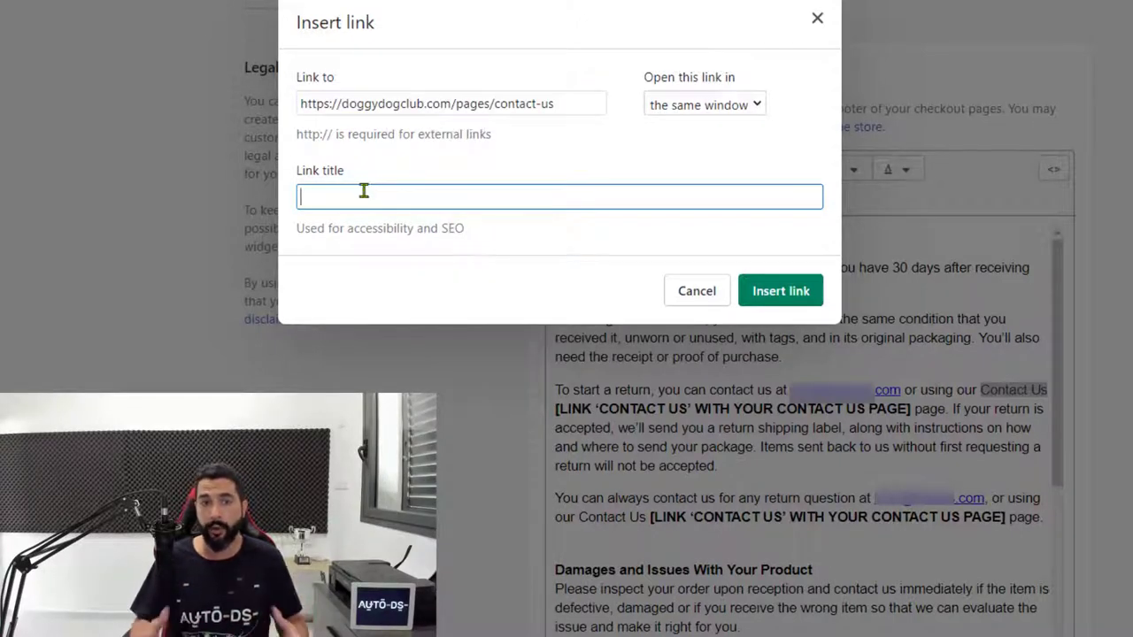
click(800, 301)
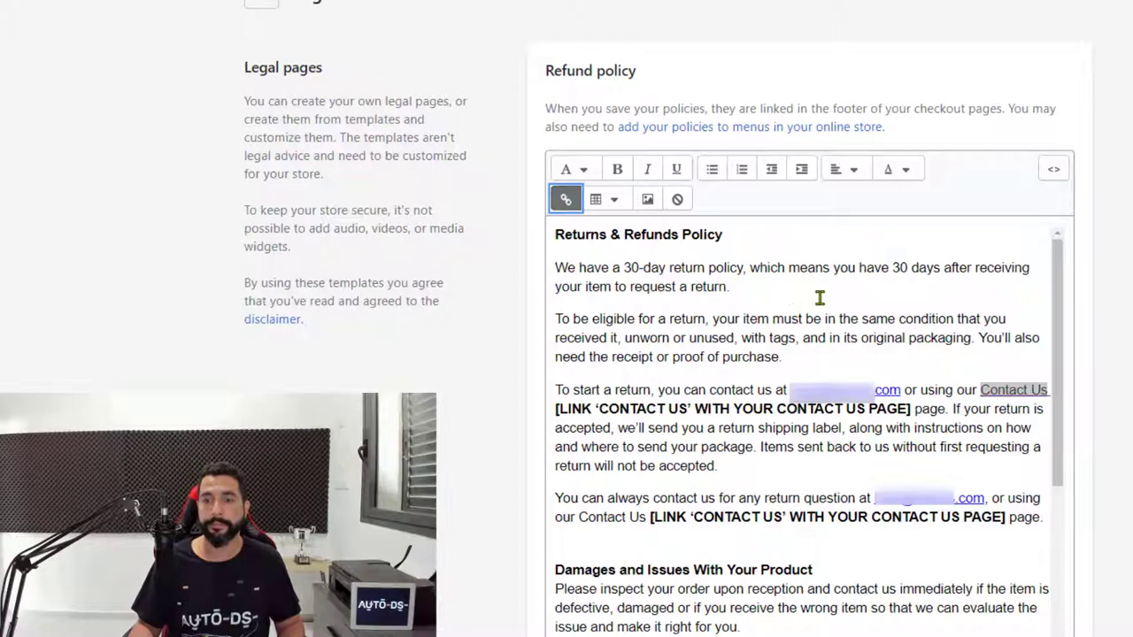
click(820, 297)
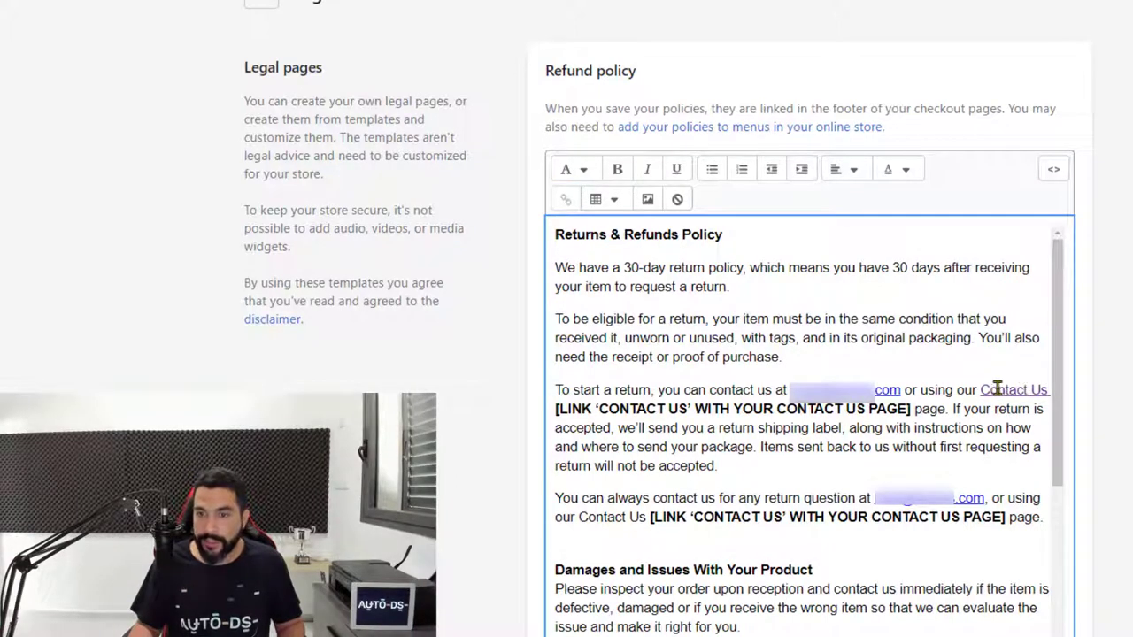
Delete the bracketed link placeholder that follows the linked phrase
click(995, 388)
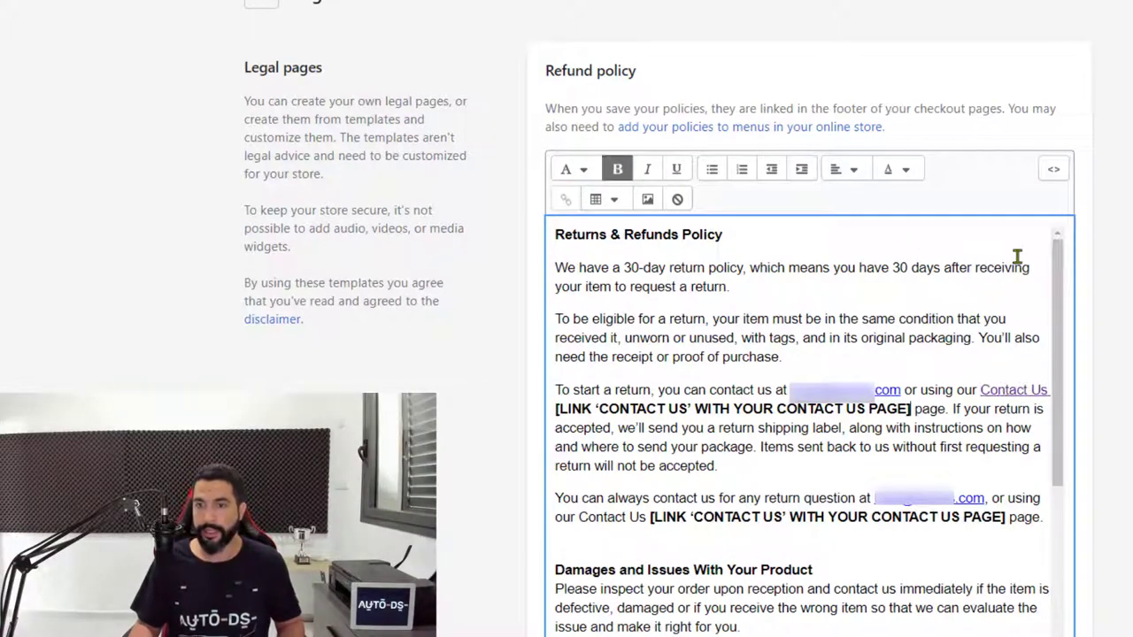
key(ctrl+shift+Left)
key(ctrl+shift+Left)
key(ctrl+shift+Left)
key(ctrl+shift+Left)
key(ctrl+shift+Left)
key(ctrl+shift+Left)
key(ctrl+shift+Left)
key(ctrl+shift+Left)
key(BackSpace)
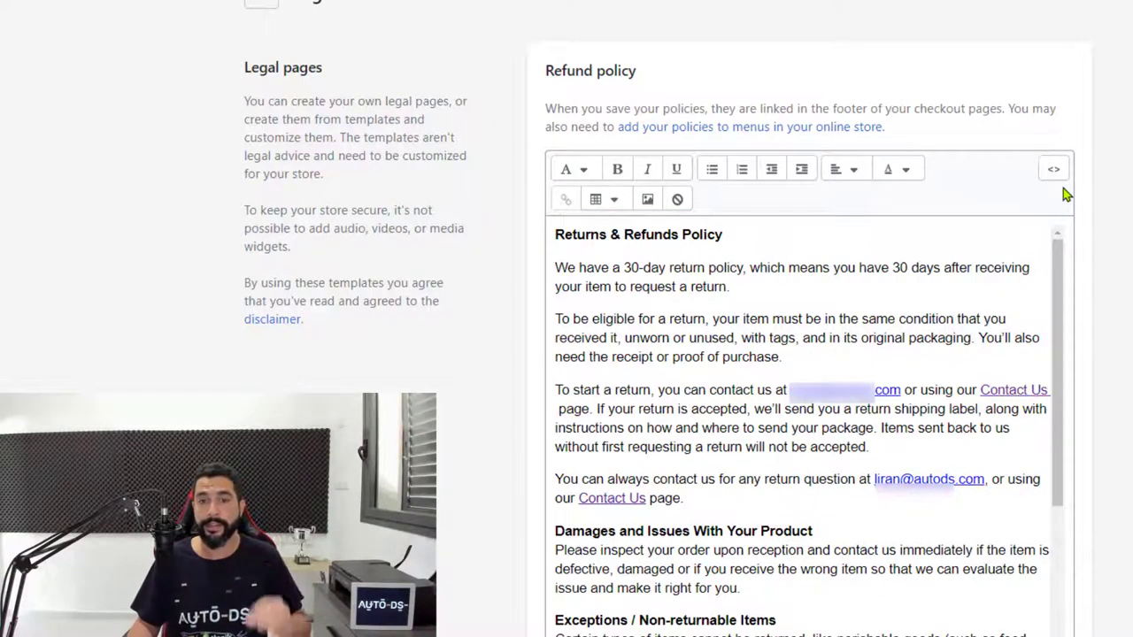
scroll(871, 175, down, 7)
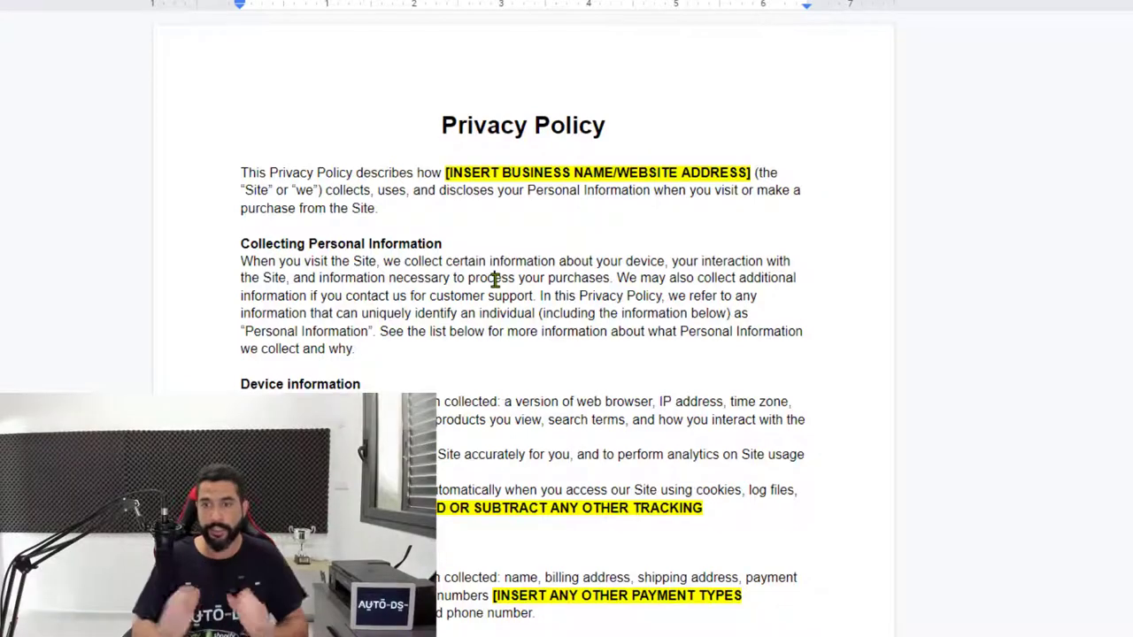
Select and copy the whole Privacy Policy template document
scroll(575, 223, down, 10)
scroll(574, 222, up, 8)
scroll(575, 222, up, 3)
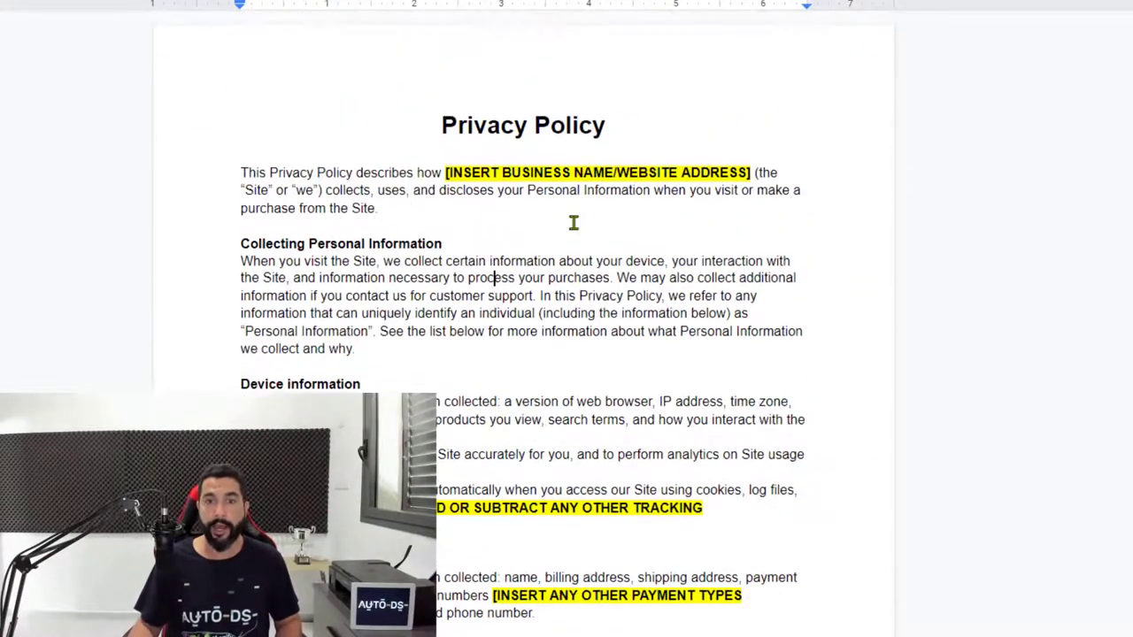
key(ctrl+a)
right_click(570, 196)
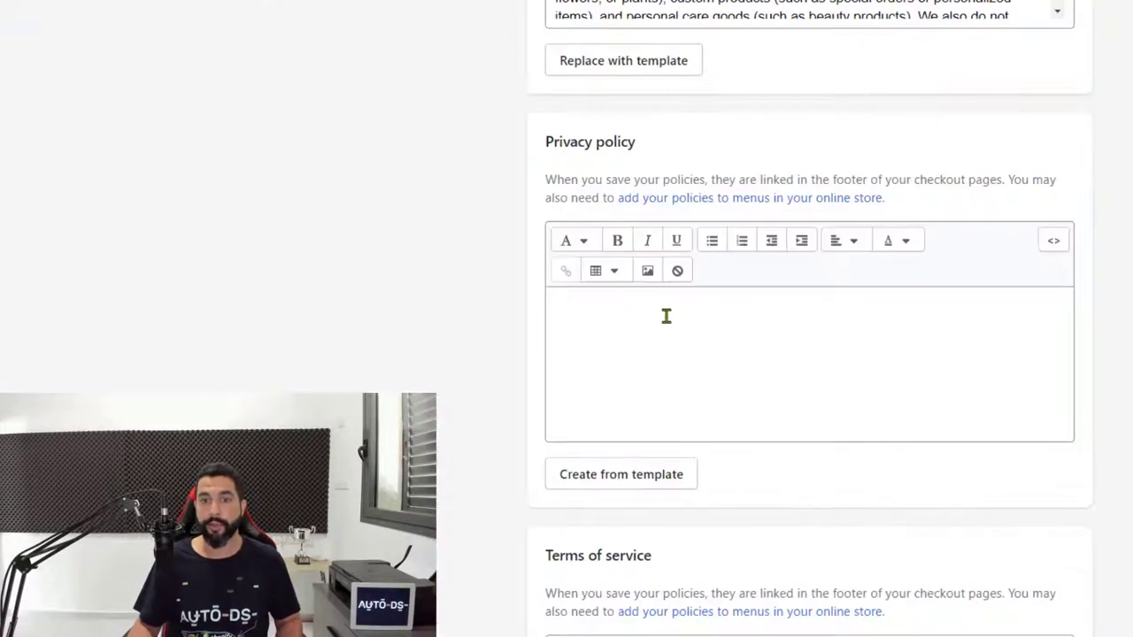
Paste the Privacy Policy text into the empty Privacy policy editor
click(639, 305)
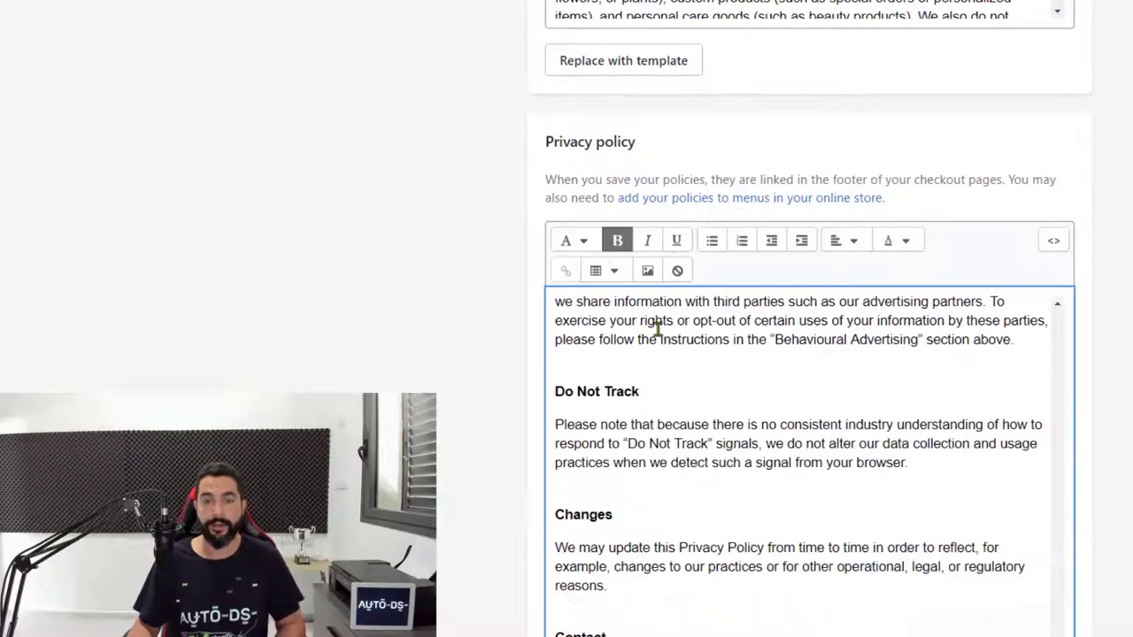
key(ctrl+v)
click(690, 371)
scroll(796, 475, up, 15)
scroll(797, 476, up, 10)
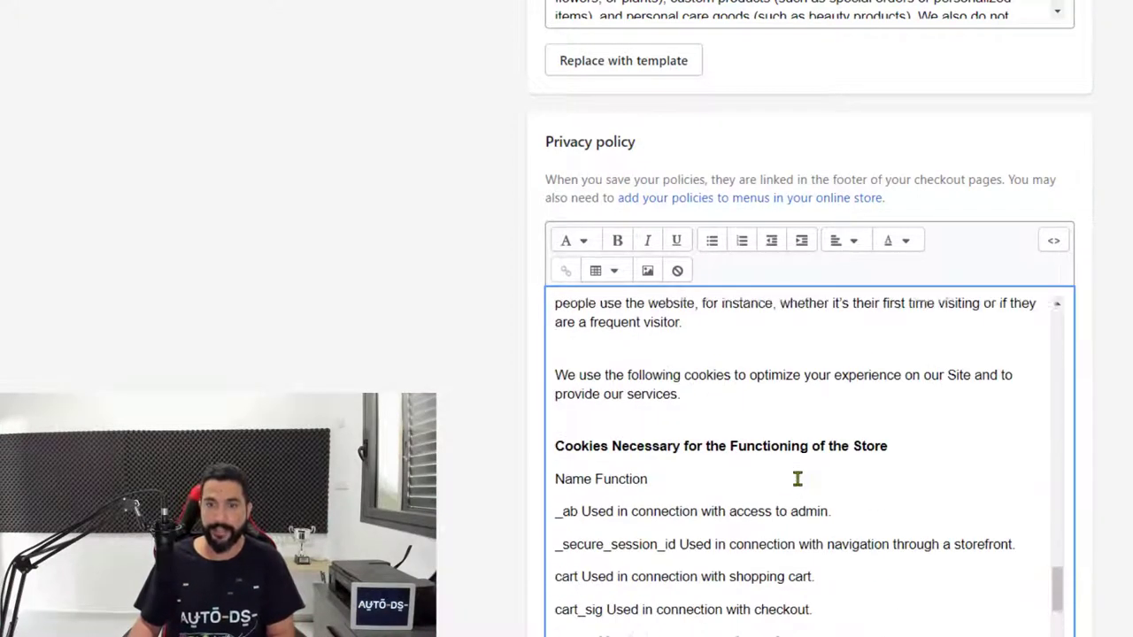
scroll(731, 336, up, 10)
click(731, 336)
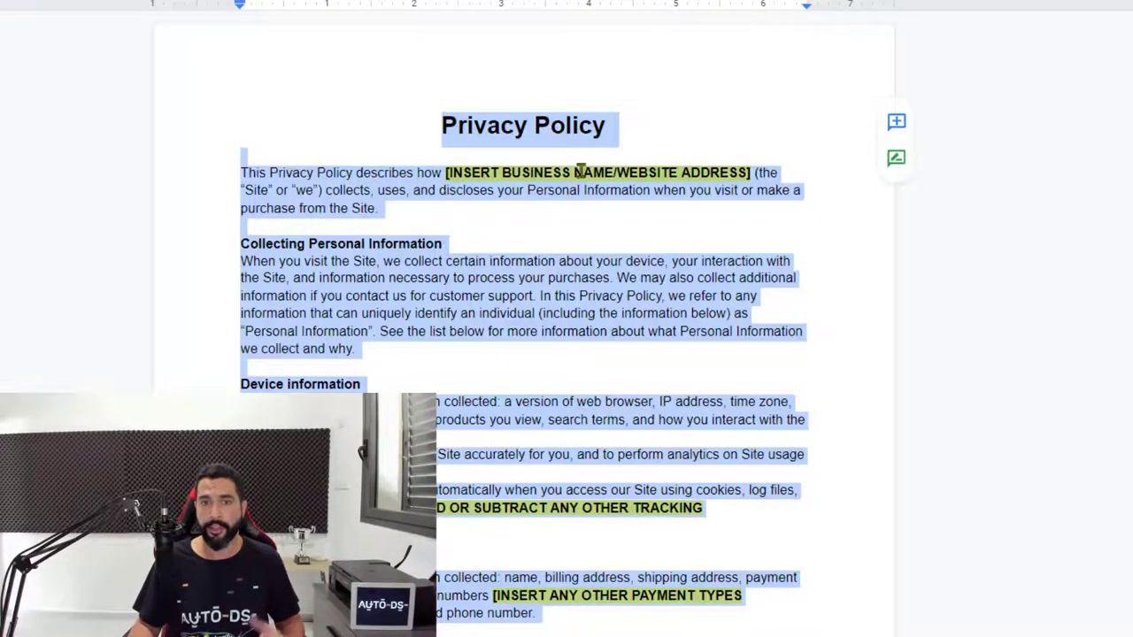
click(580, 172)
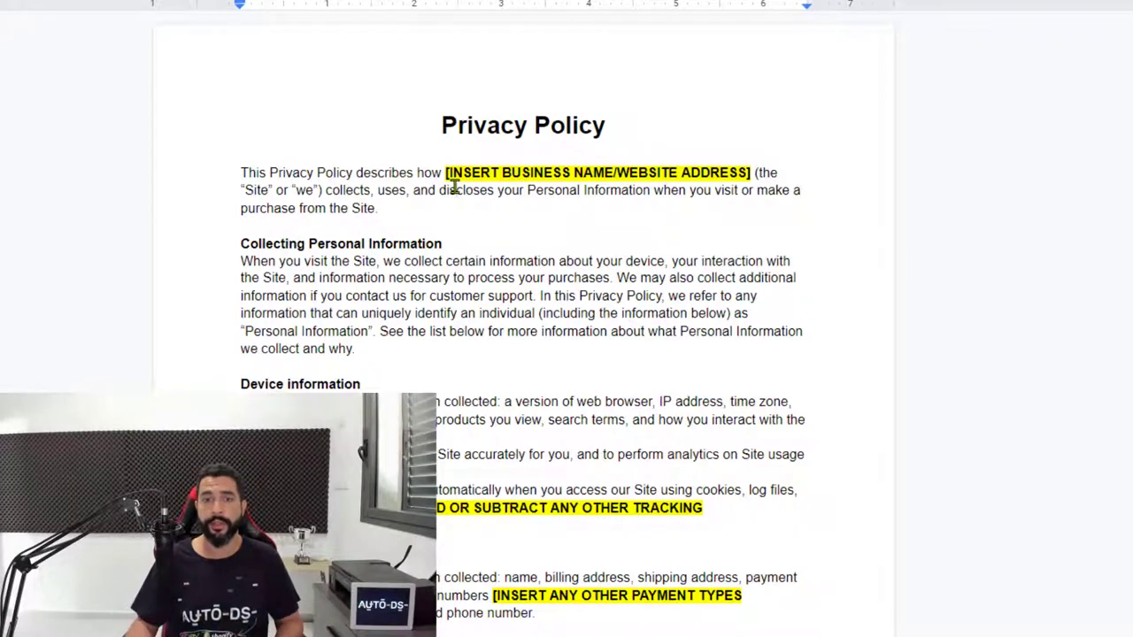
Select and copy the entire Terms of Service template text
scroll(385, 259, down, 1)
scroll(372, 252, down, 7)
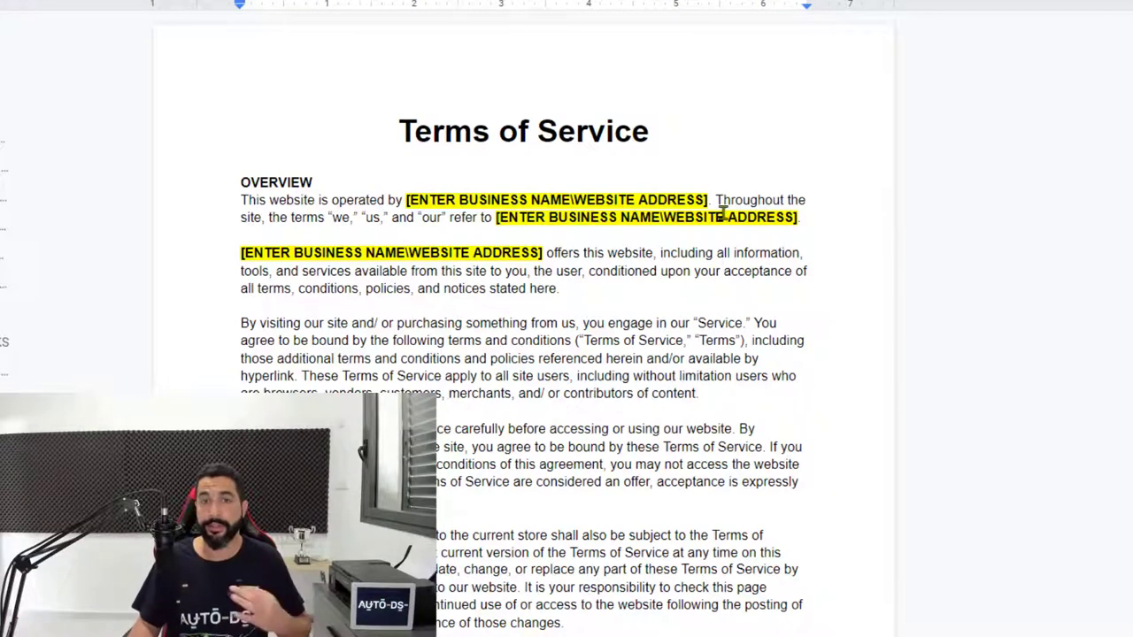
scroll(632, 254, down, 2)
key(ctrl+a)
scroll(554, 231, up, 2)
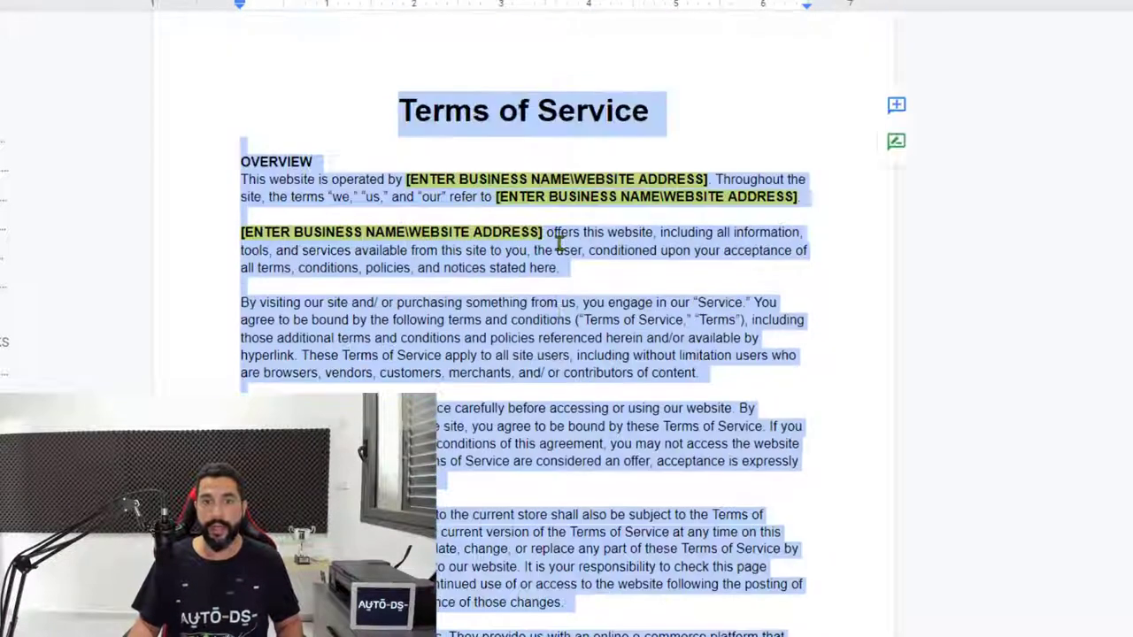
scroll(558, 244, up, 1)
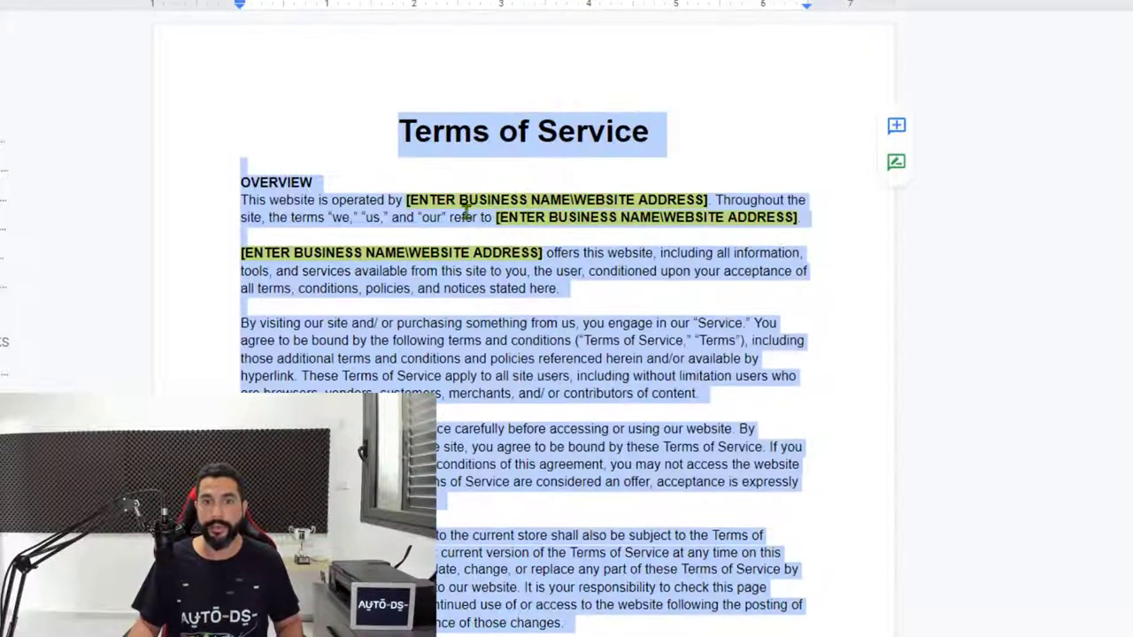
right_click(614, 221)
click(657, 264)
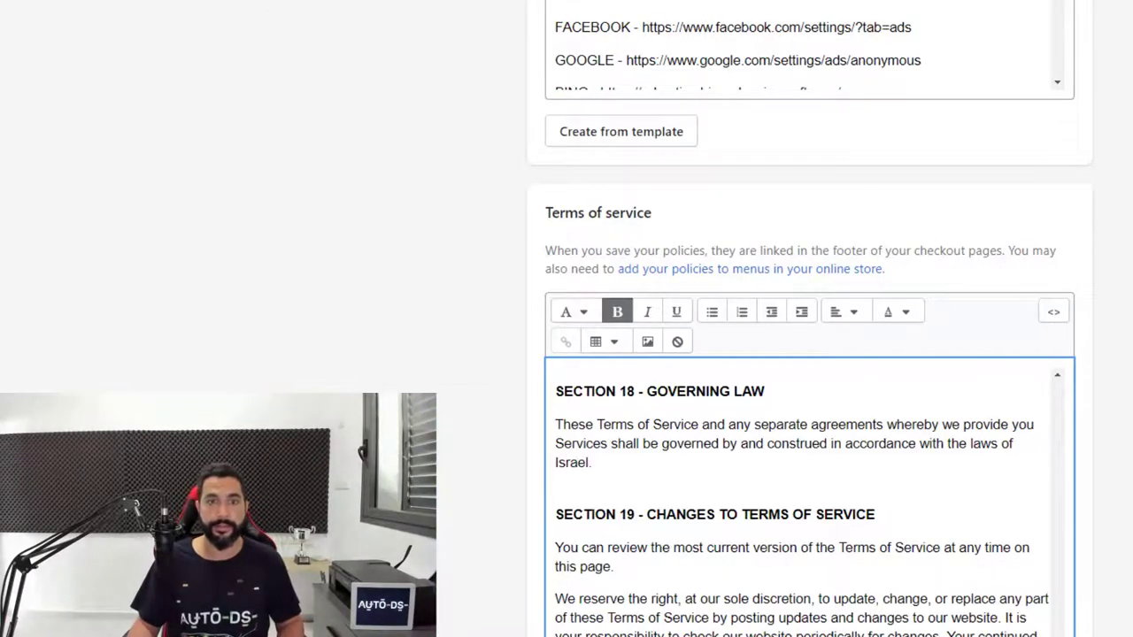
scroll(392, 225, down, 3)
scroll(392, 227, down, 4)
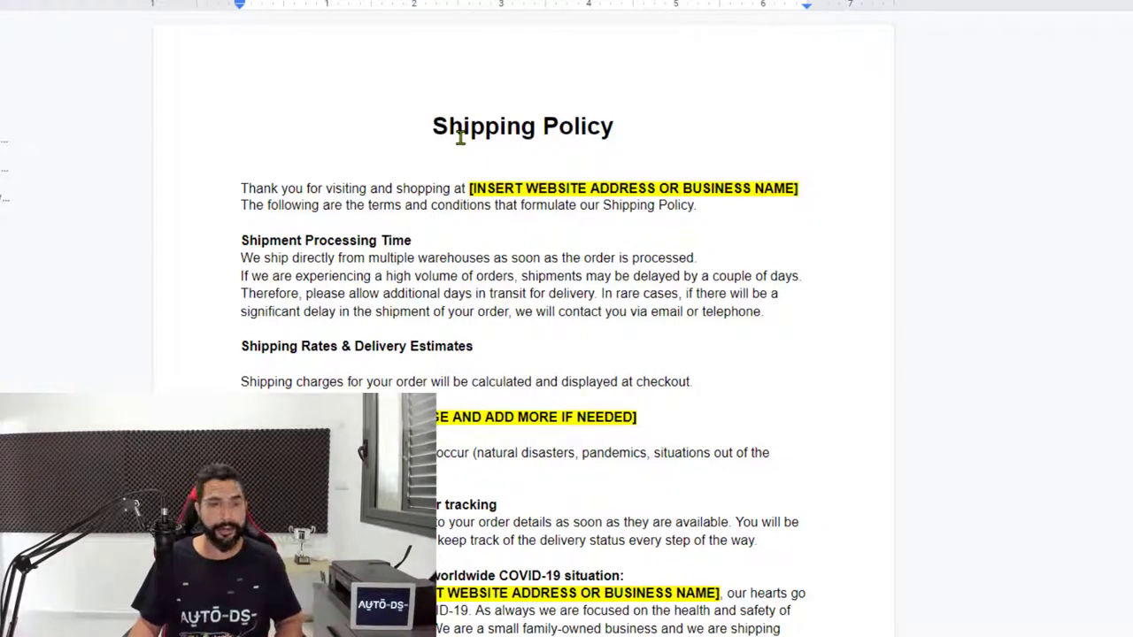
Copy the full Shipping Policy document into Shopify's empty shipping policy field
key(ctrl+a)
right_click(459, 140)
click(487, 186)
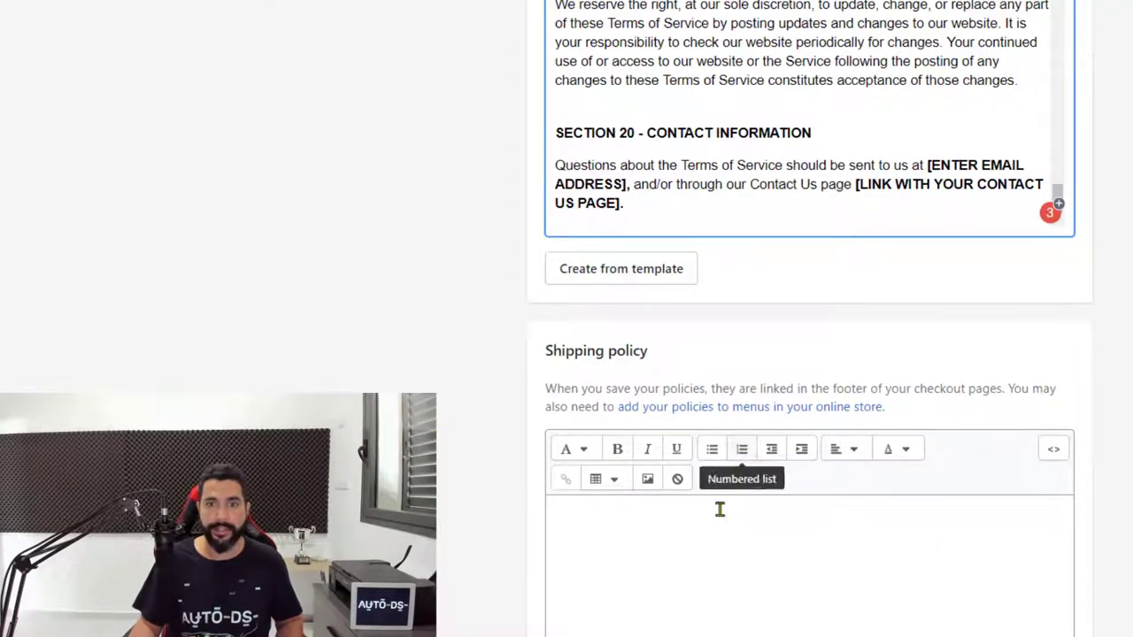
click(705, 542)
key(ctrl+v)
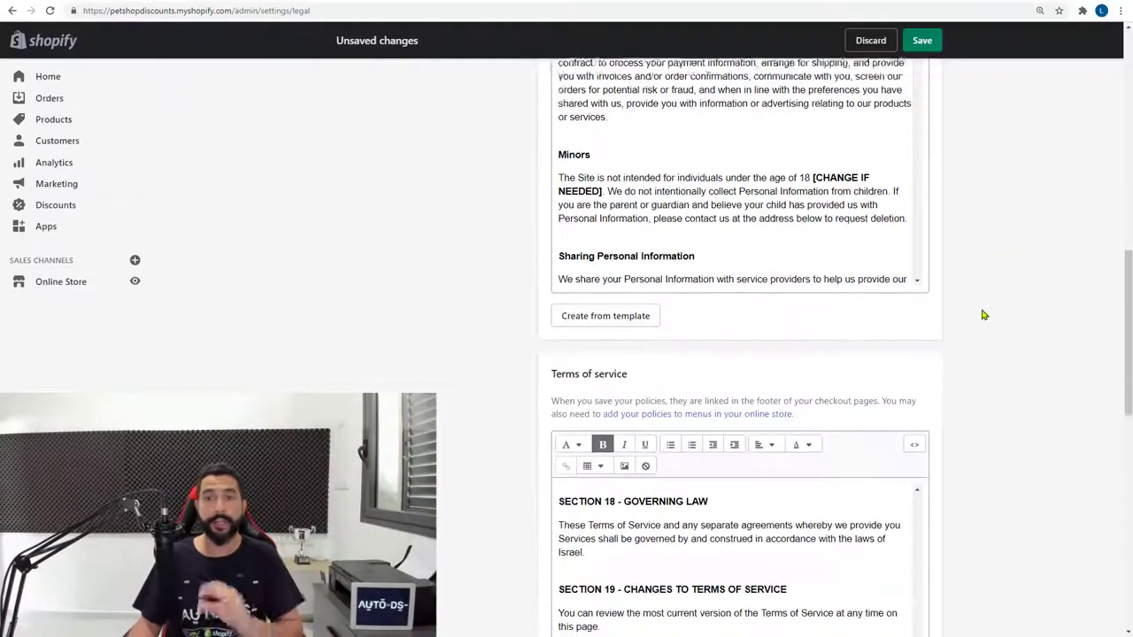
Review the pasted shipping policy and save all the legal policies
scroll(978, 328, down, 3)
scroll(965, 344, down, 3)
scroll(963, 351, up, 8)
scroll(961, 354, up, 5)
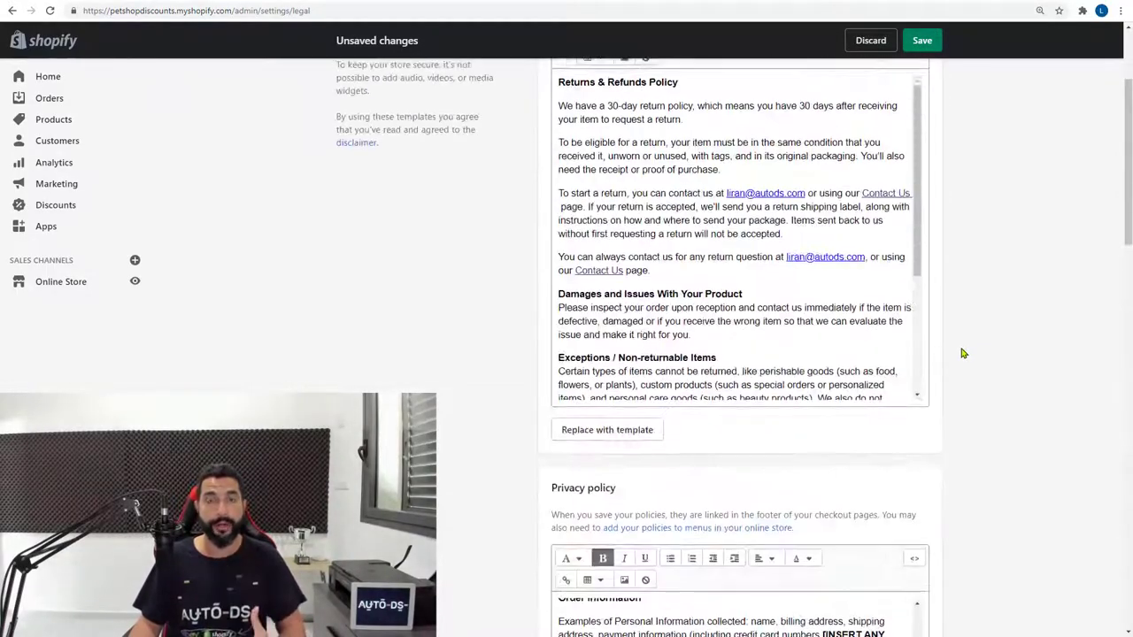
scroll(963, 354, up, 3)
click(923, 40)
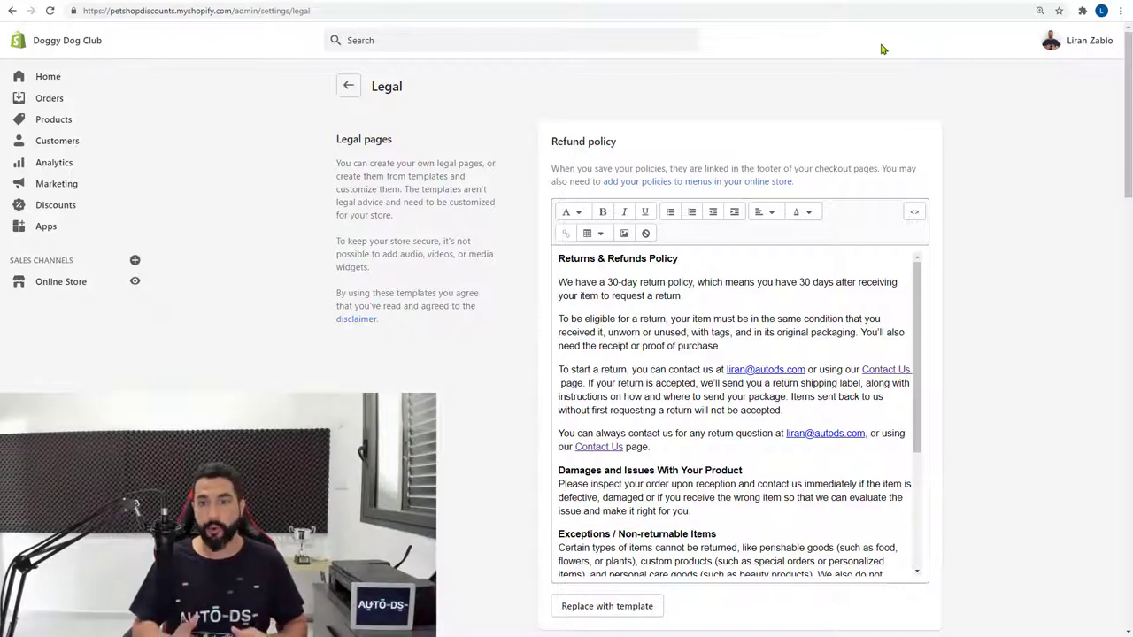
Go to Online Store > Pages and open a blank Add page form
click(96, 284)
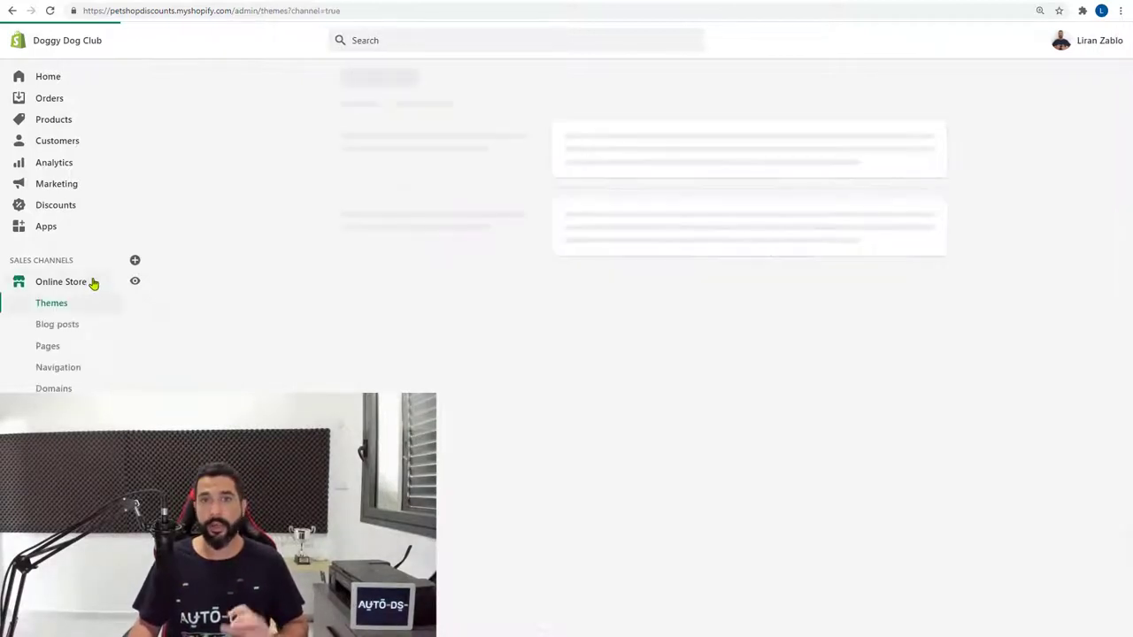
click(48, 346)
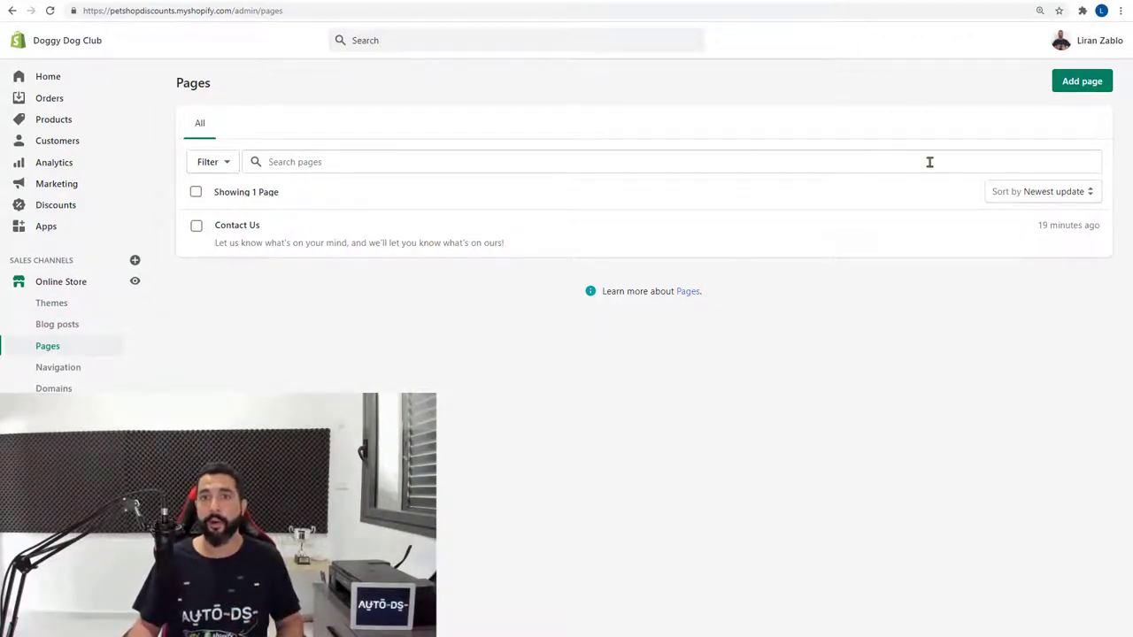
click(1072, 86)
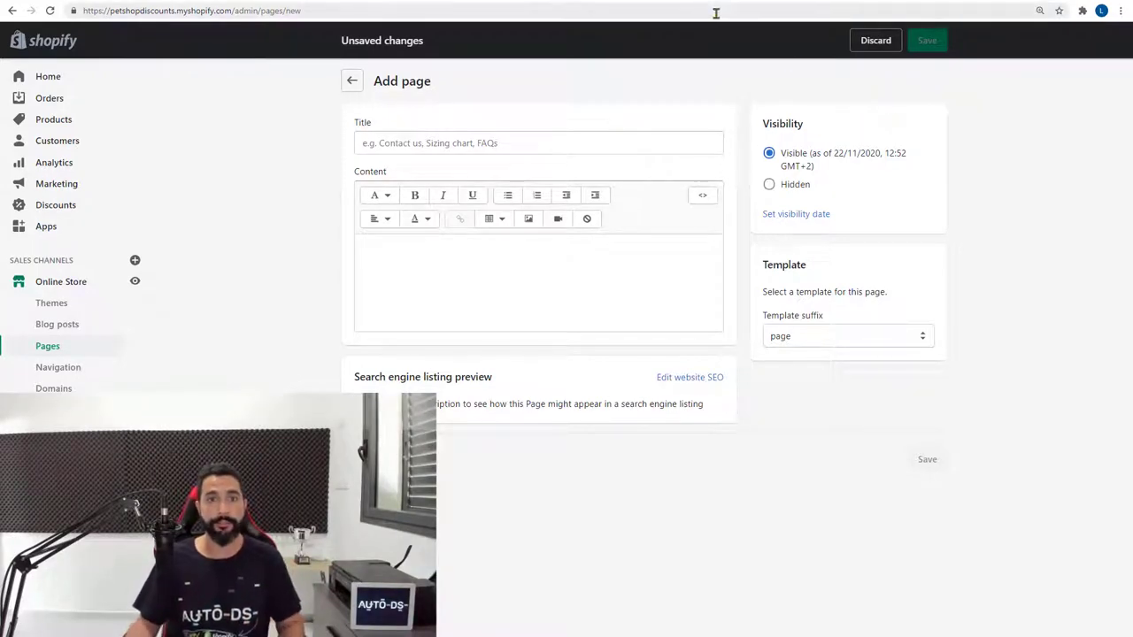
Title the new page 'About Us' and select the About Us template text for its content
click(491, 145)
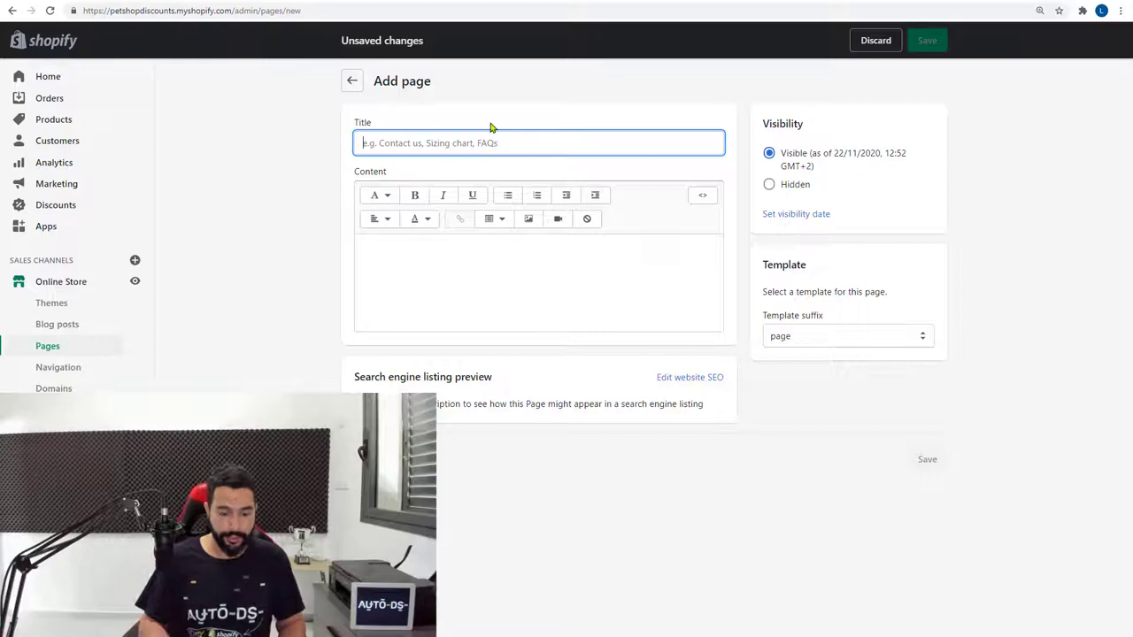
text(About Us)
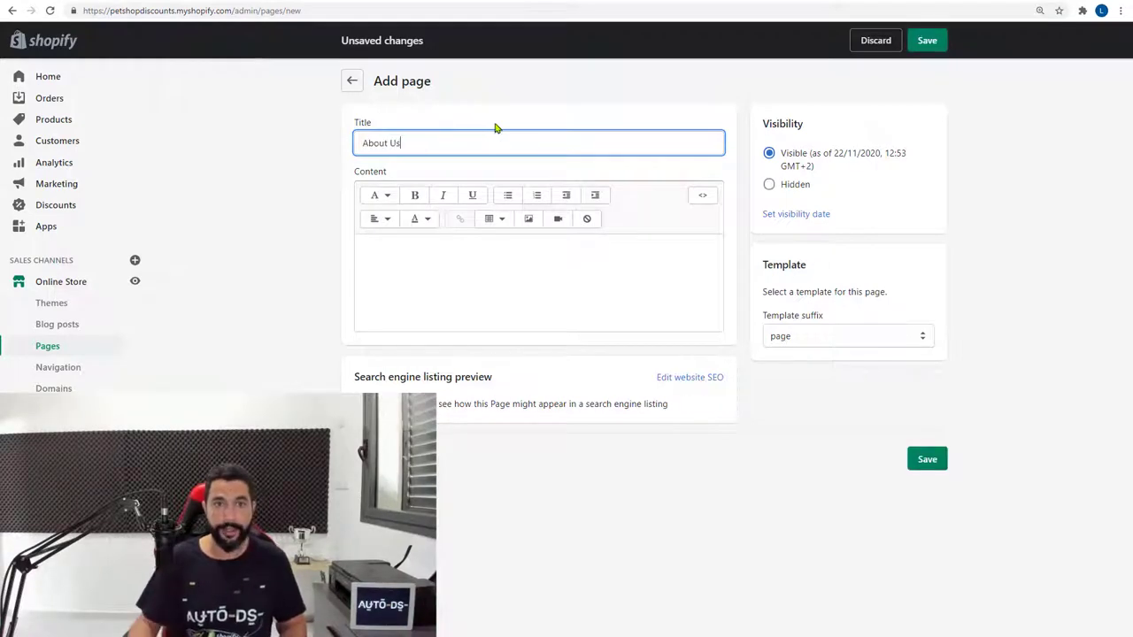
click(425, 251)
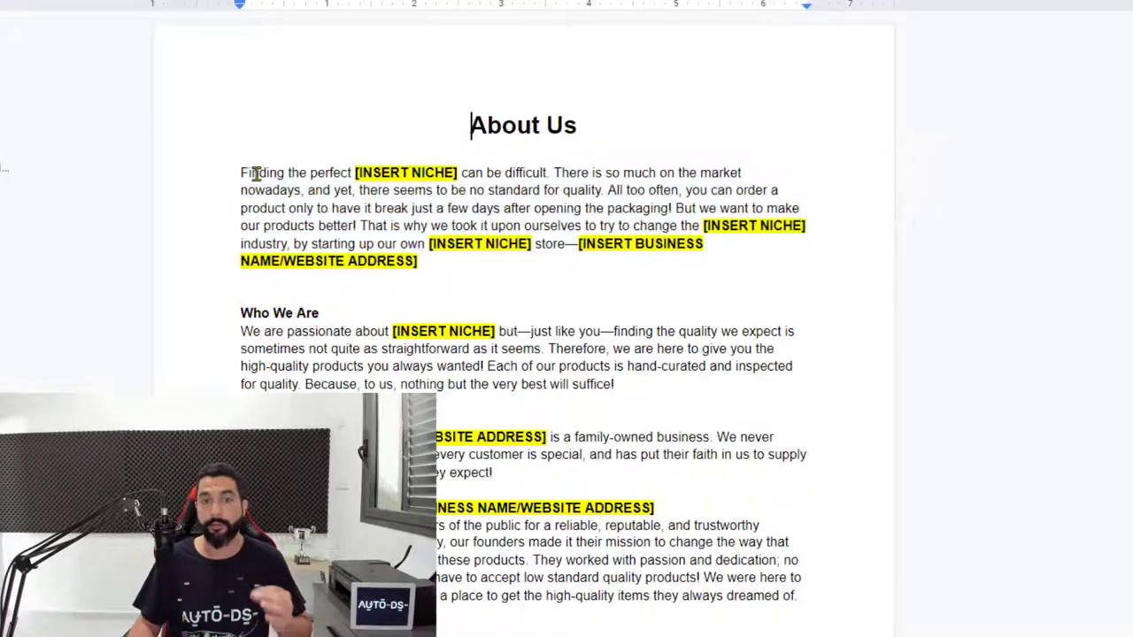
drag(242, 172, 330, 190)
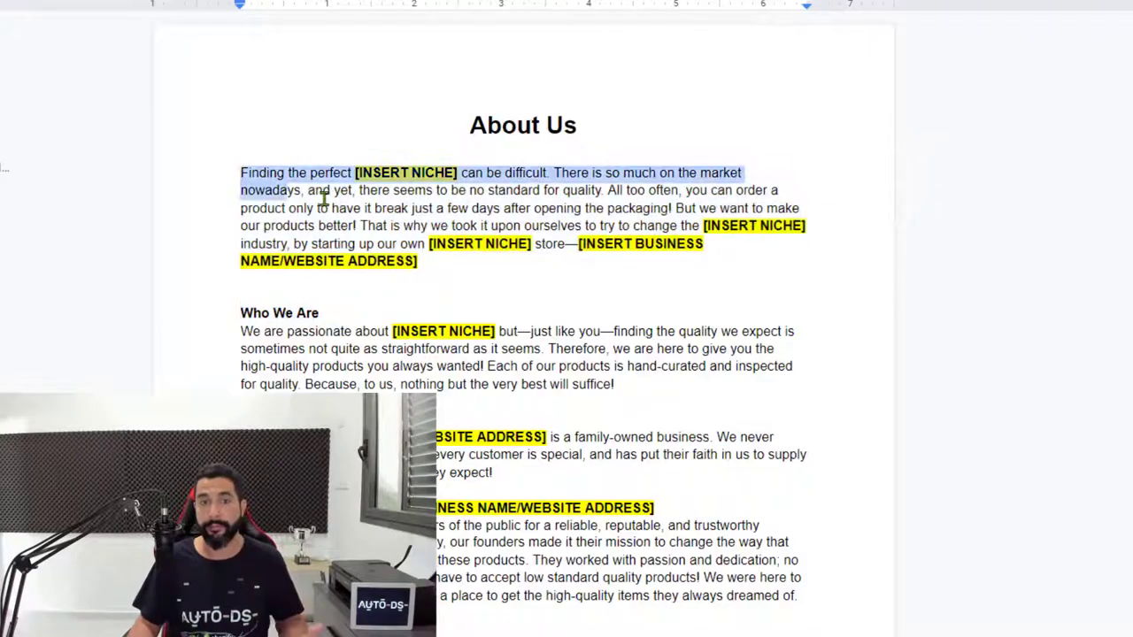
scroll(394, 210, down, 3)
key(ctrl+a)
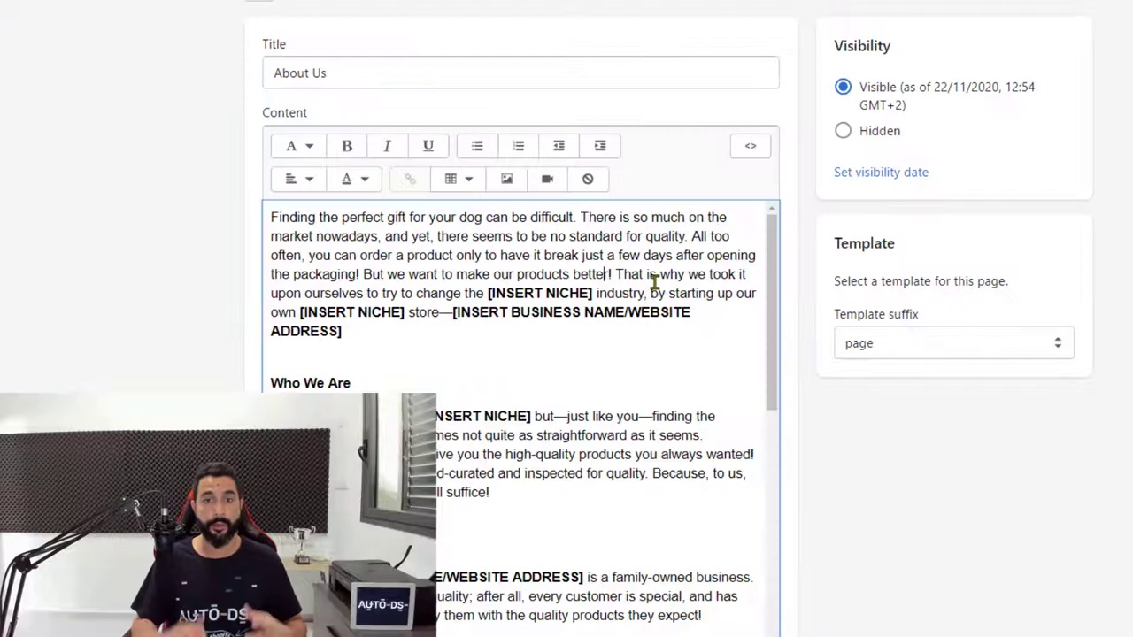
Inspect the [INSERT NICHE] and [INSERT BUSINESS NAME/WEBSITE ADDRESS] placeholders in the content
scroll(602, 255, down, 1)
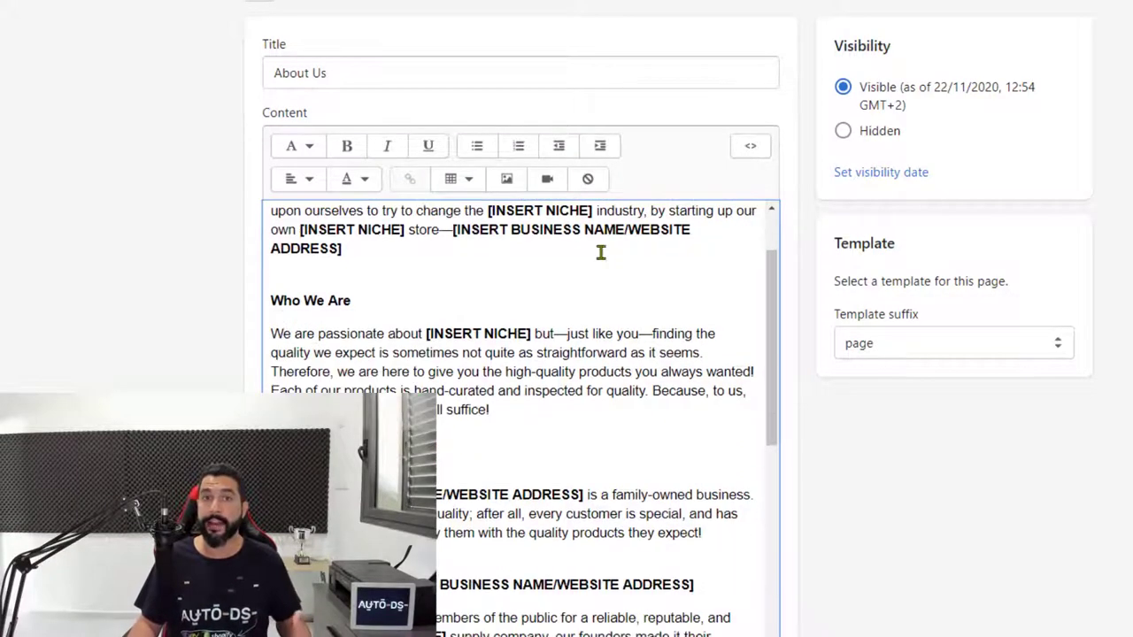
scroll(601, 253, down, 1)
scroll(551, 307, up, 2)
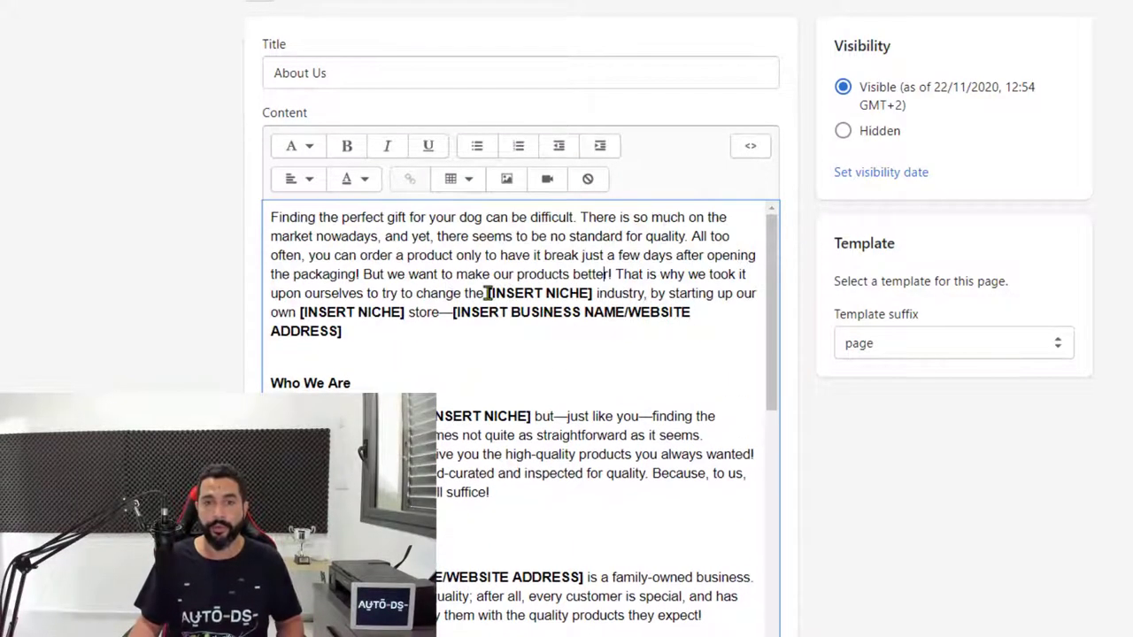
drag(486, 293, 599, 293)
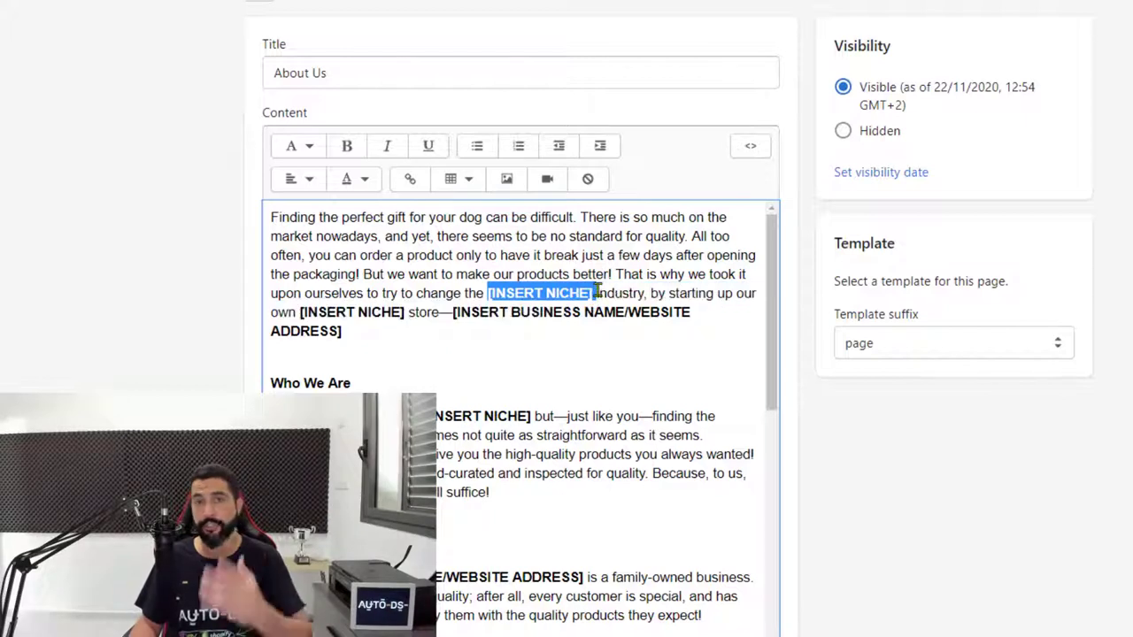
click(458, 313)
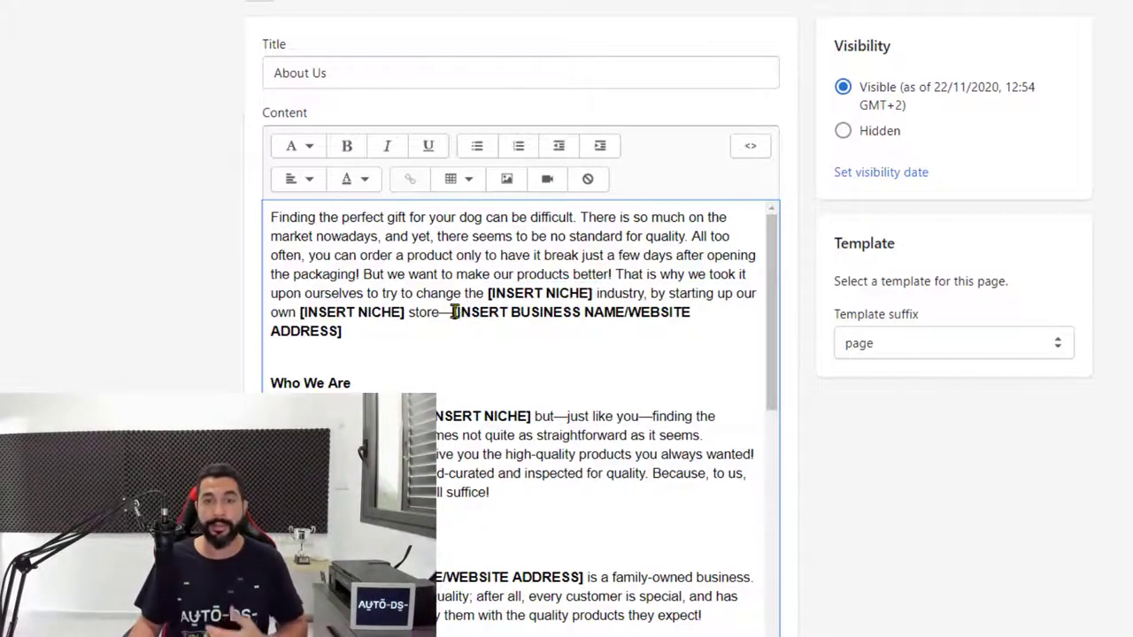
drag(453, 312, 589, 329)
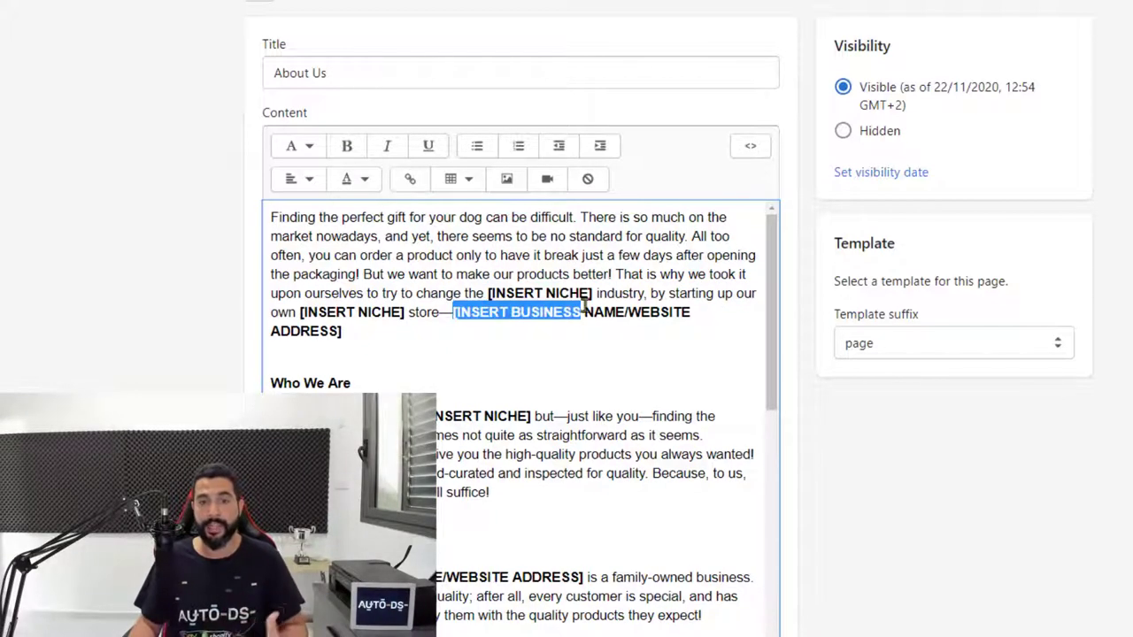
click(555, 354)
Review the rest of the About Us content and save the page
scroll(355, 280, down, 1)
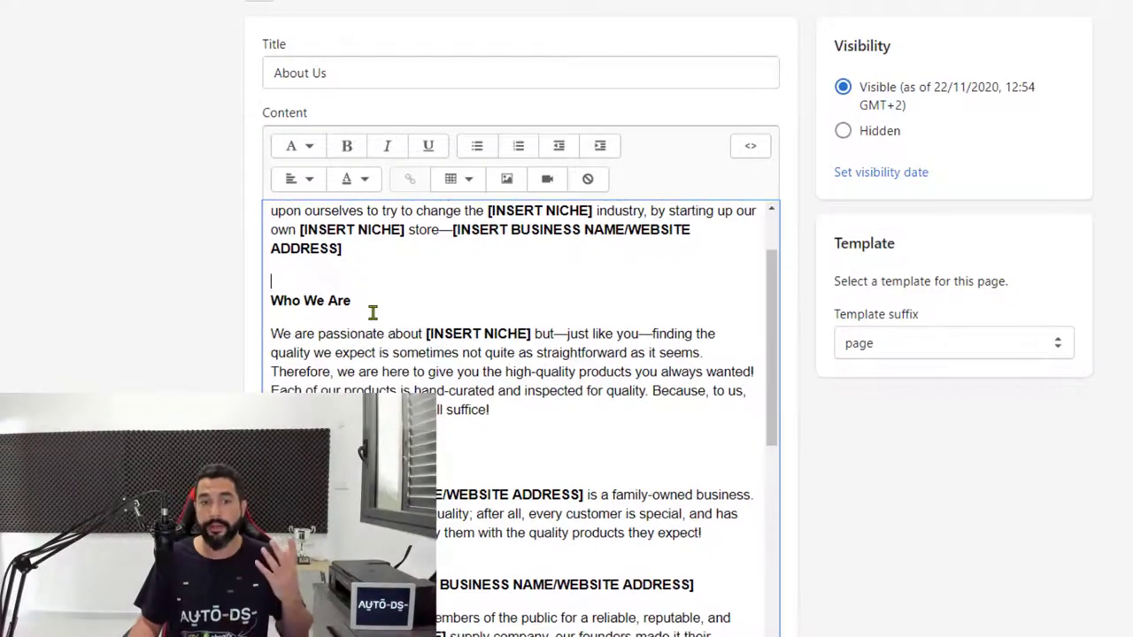
scroll(373, 313, down, 1)
scroll(375, 316, down, 1)
scroll(369, 328, down, 1)
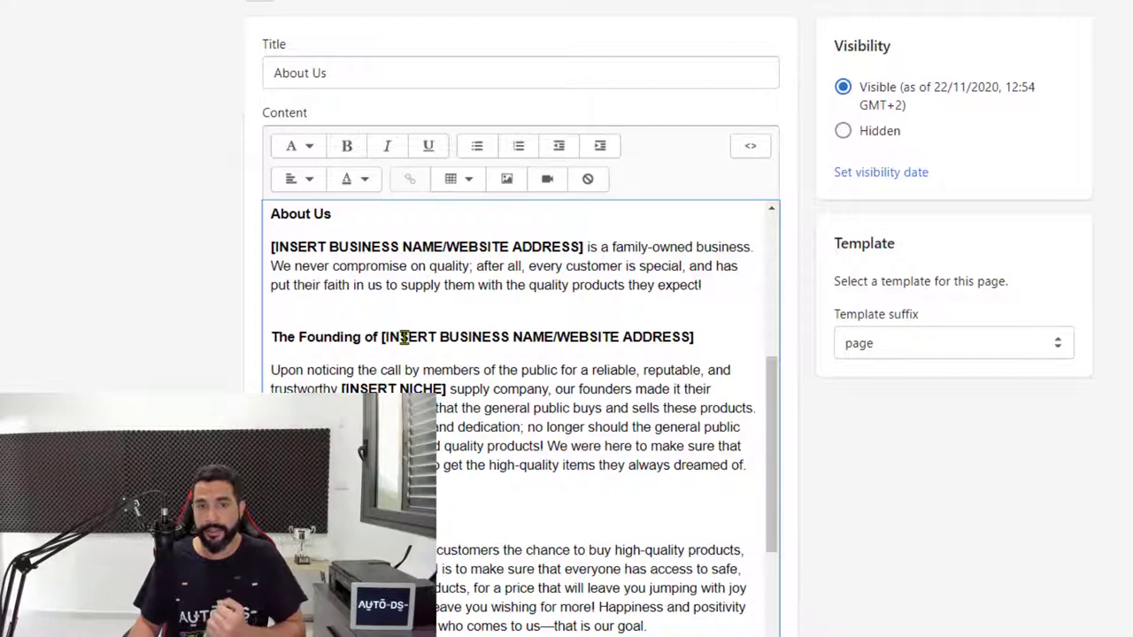
scroll(403, 337, down, 5)
drag(496, 433, 387, 433)
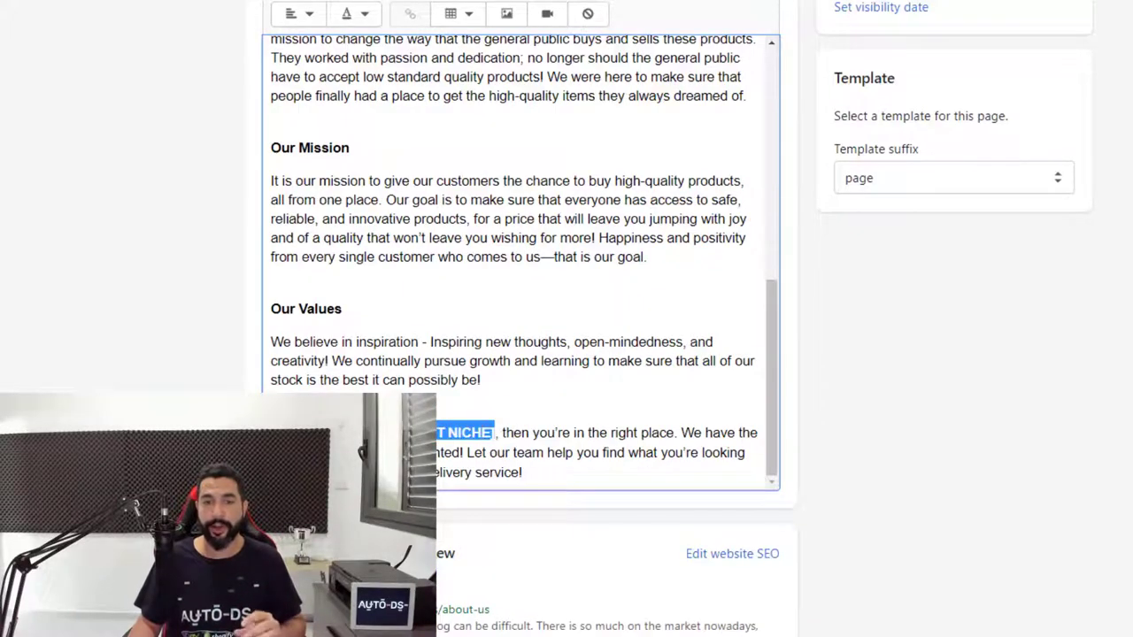
key(shift+End)
scroll(424, 346, up, 3)
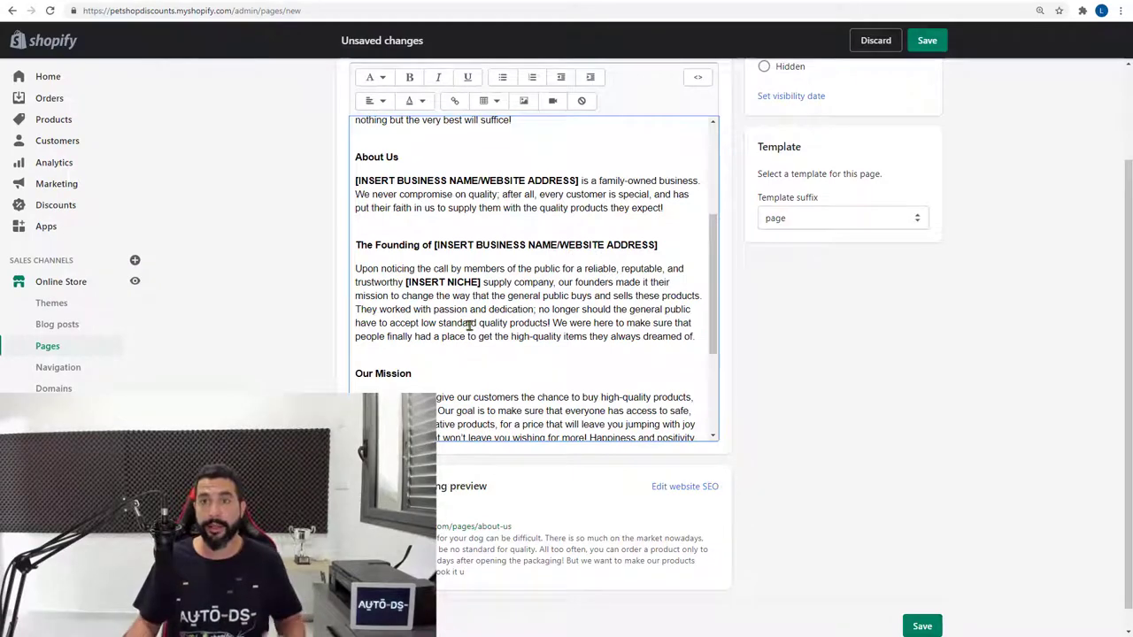
scroll(512, 322, down, 2)
scroll(751, 360, up, 2)
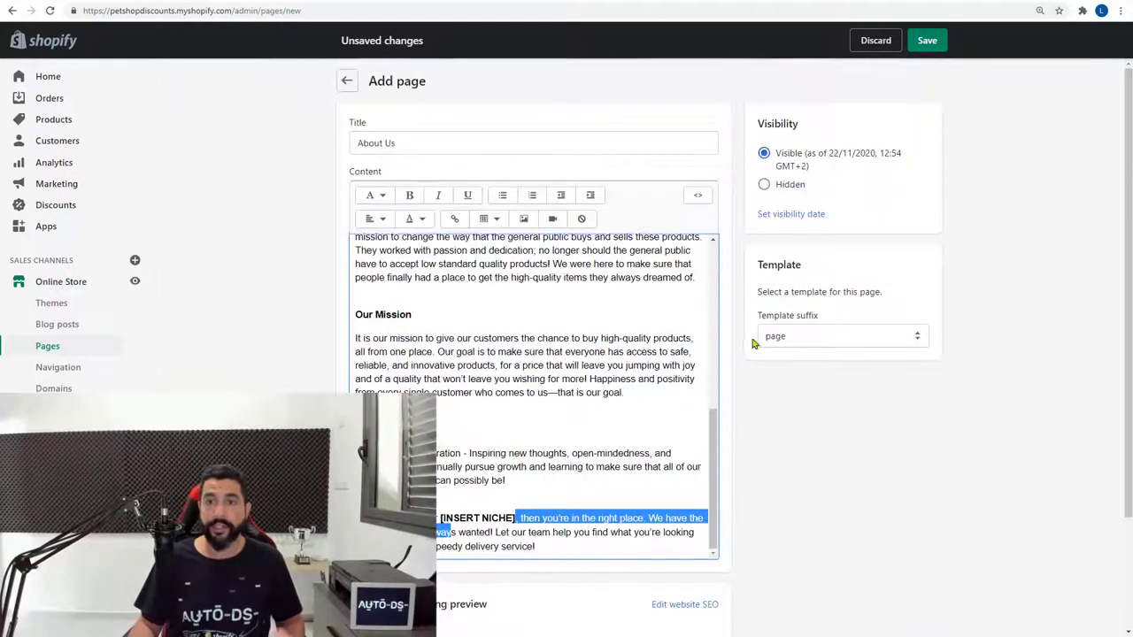
click(985, 339)
click(927, 42)
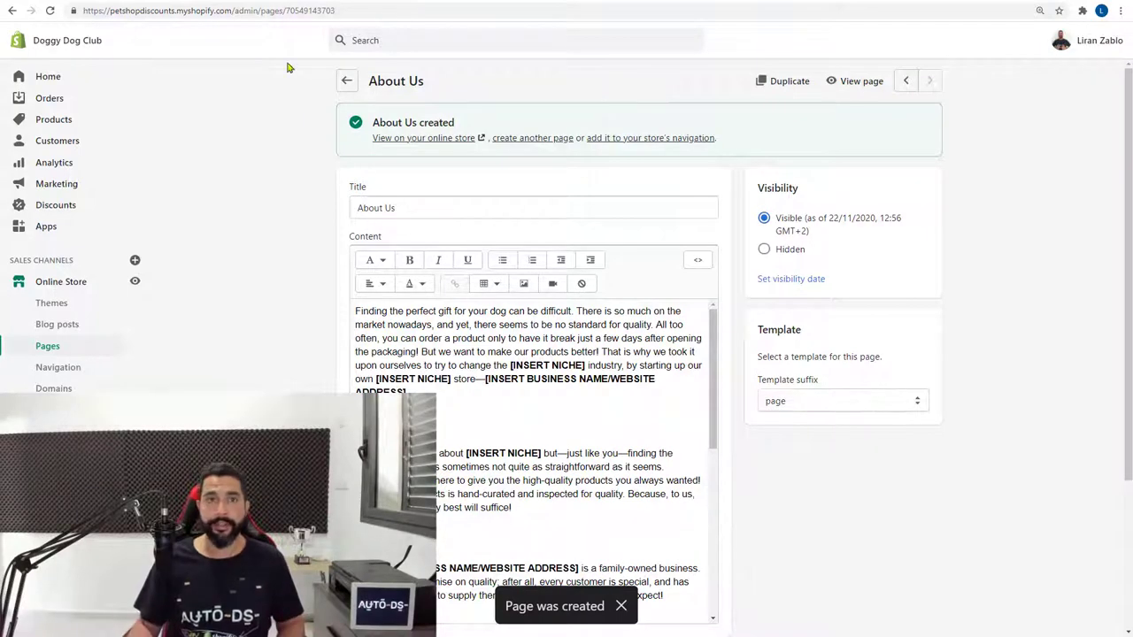
Start another new page and paste the whole FAQ template into its content
key(alt+Left)
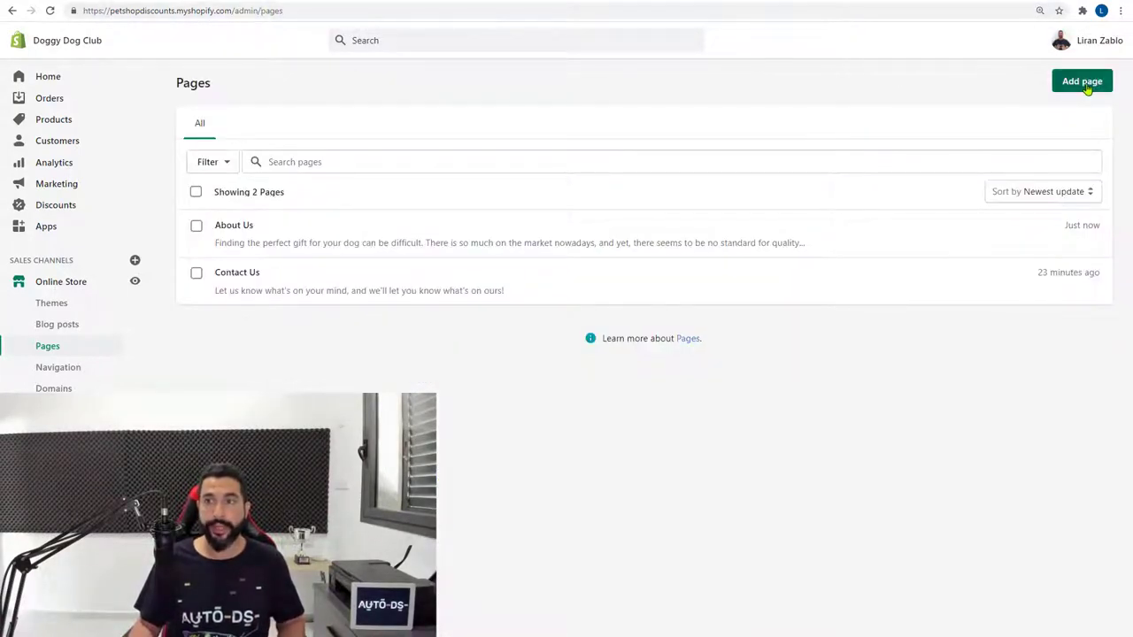
click(1082, 81)
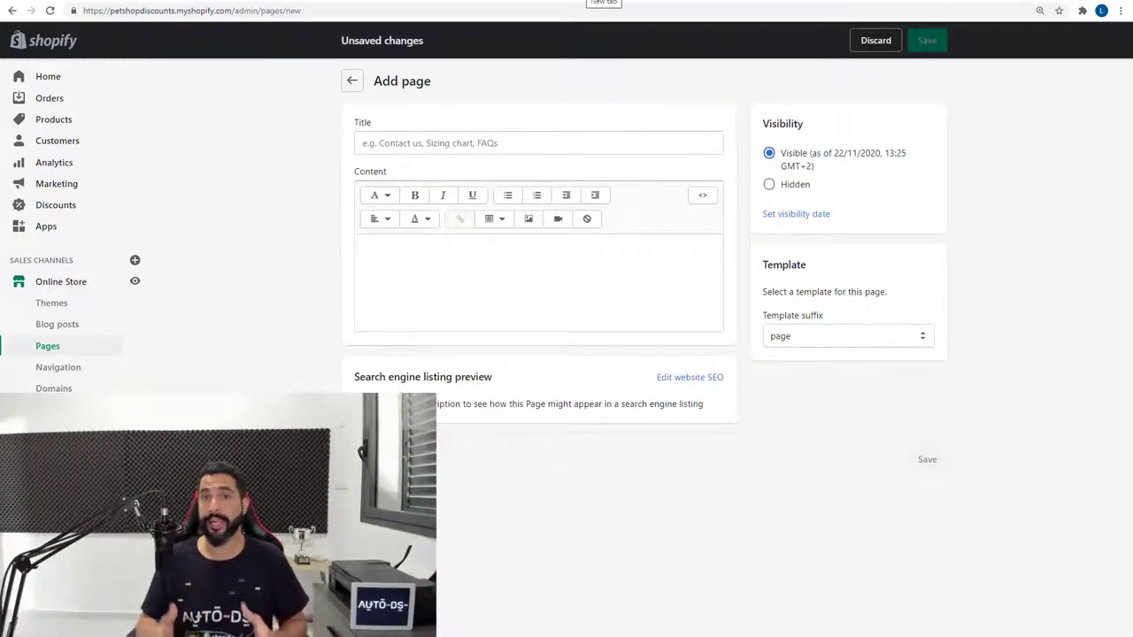
click(194, 2)
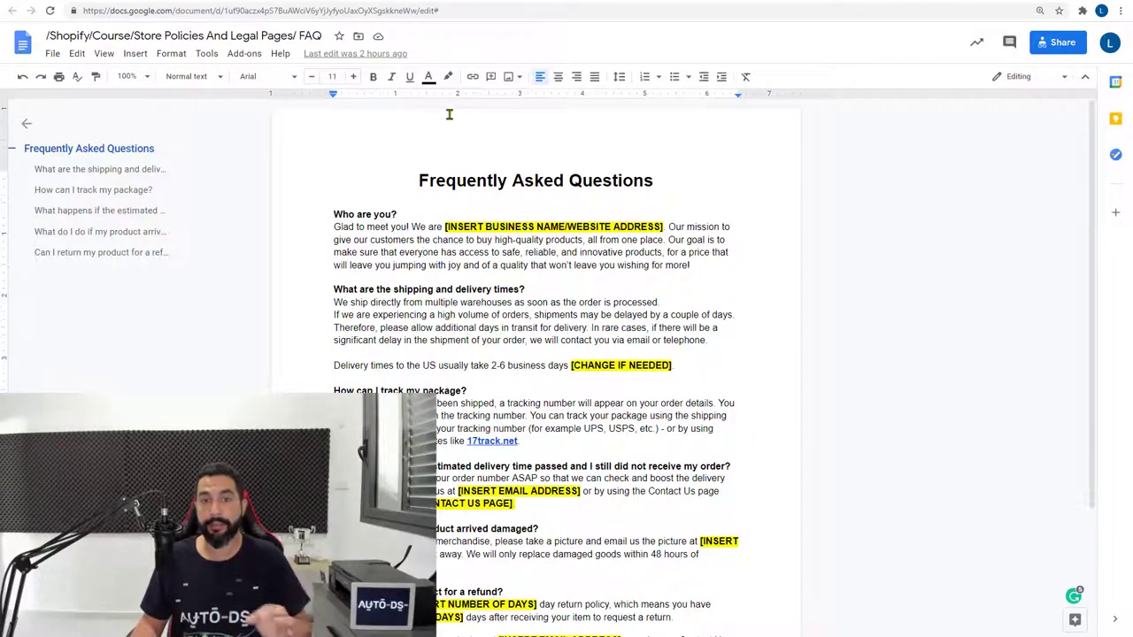
key(ctrl+a)
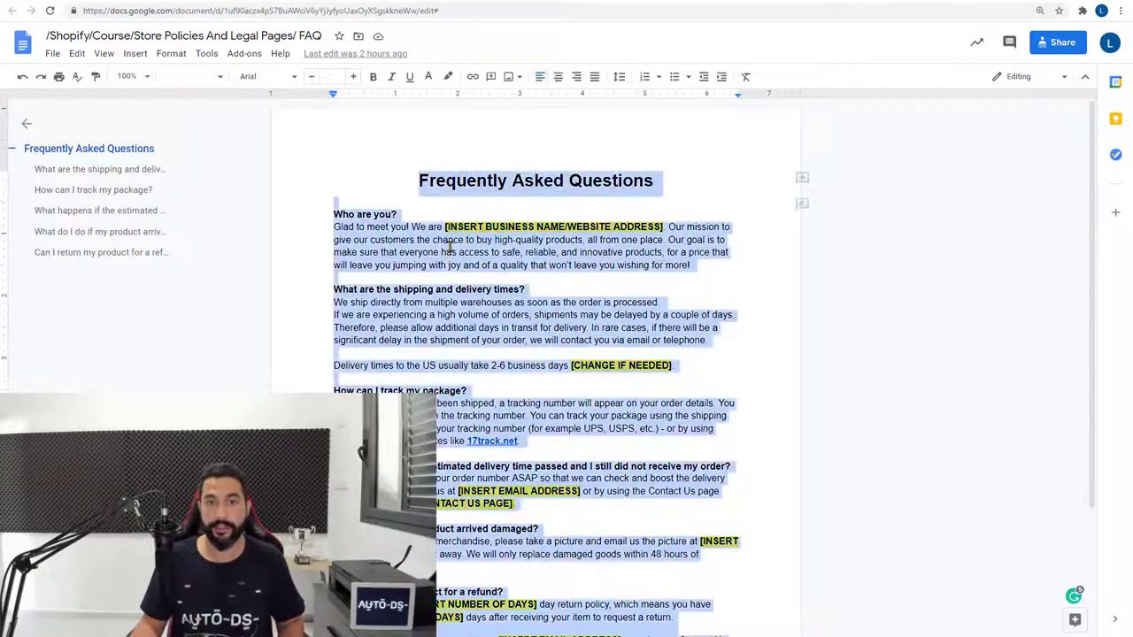
right_click(441, 245)
click(475, 275)
key(ctrl+v)
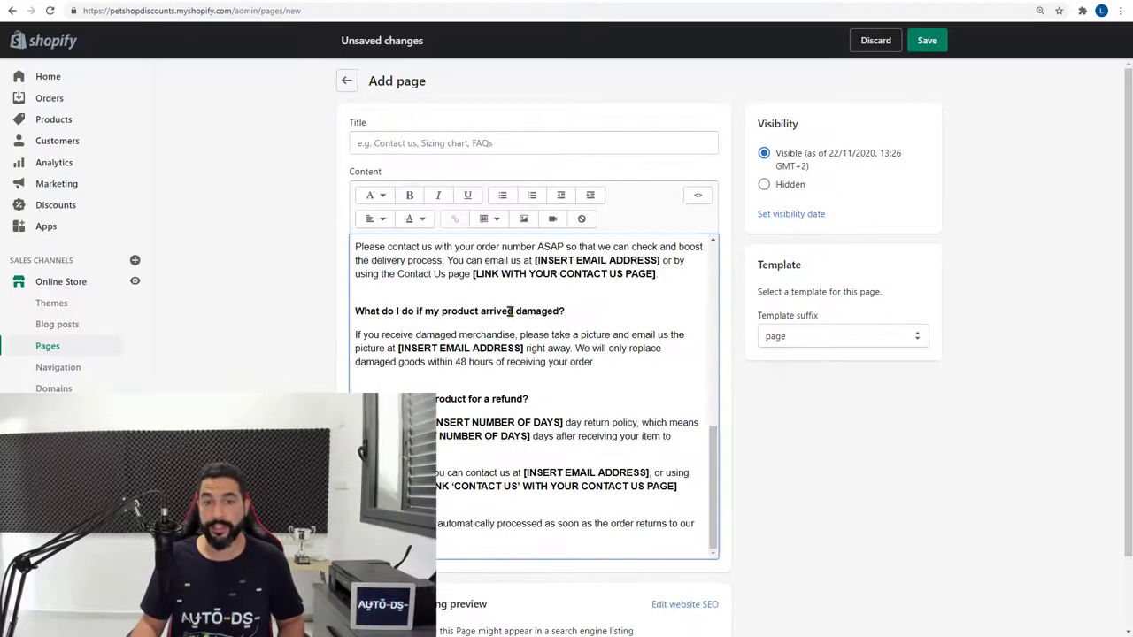
Move the heading into the title as 'Frequently Asked Questions (FAQ)' and remove leftover blank lines
scroll(511, 312, up, 10)
drag(496, 256, 183, 248)
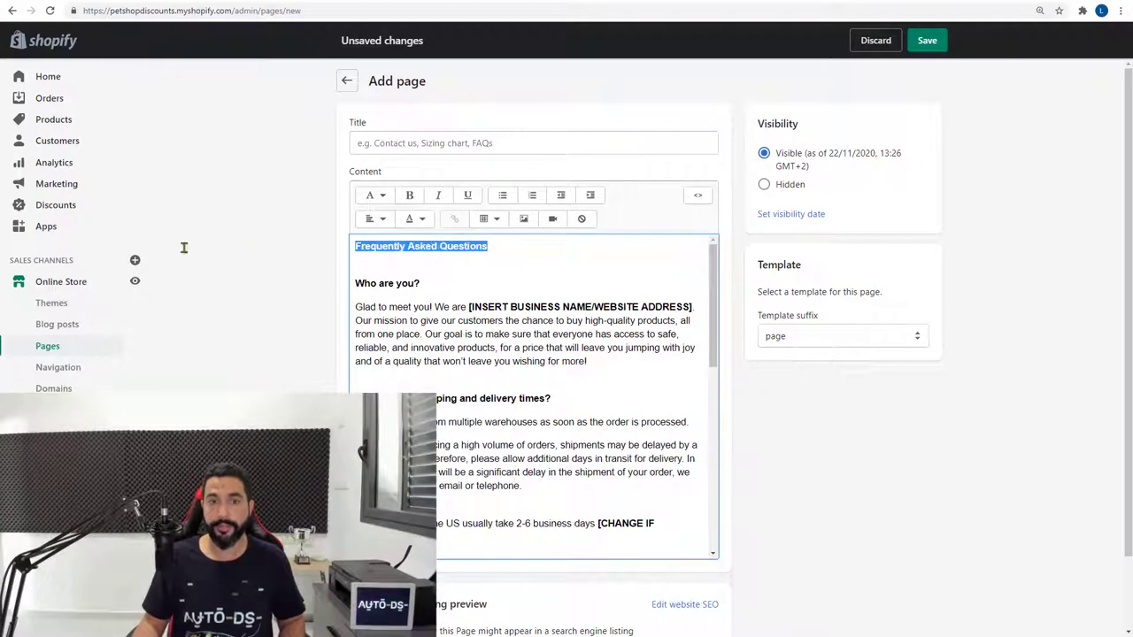
key(ctrl+x)
click(453, 143)
key(ctrl+v)
text(()
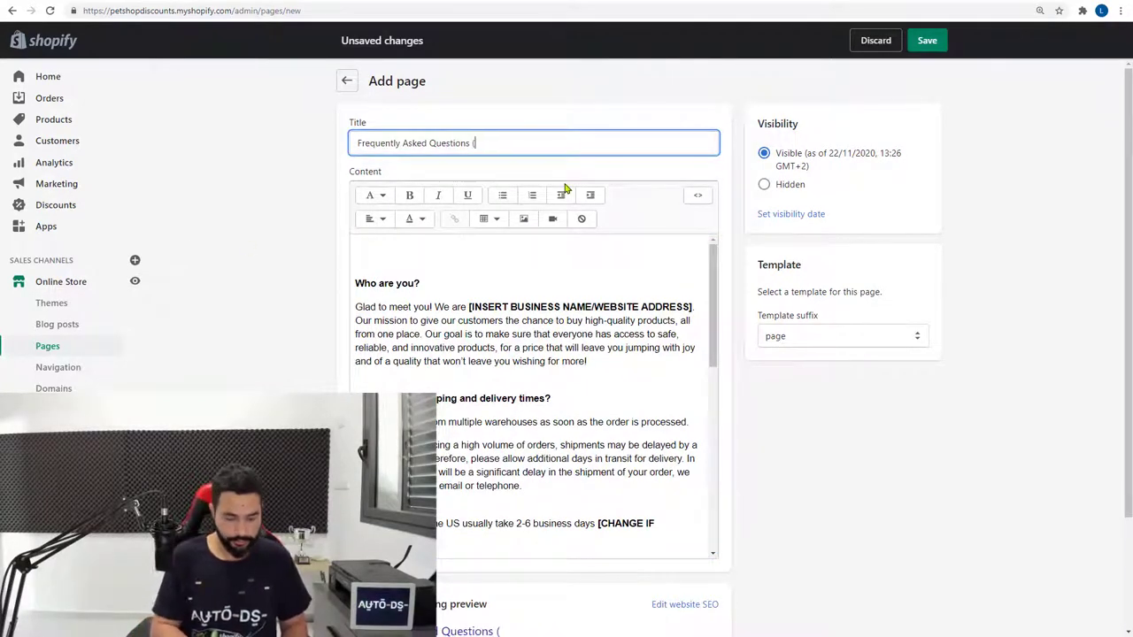
text(FAQ))
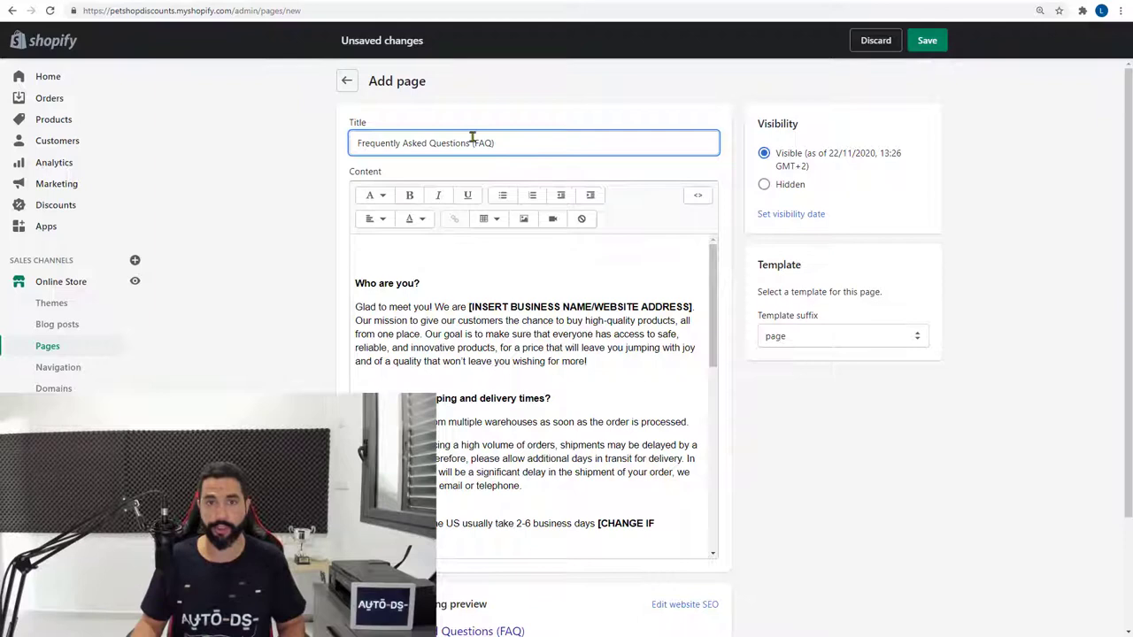
click(493, 274)
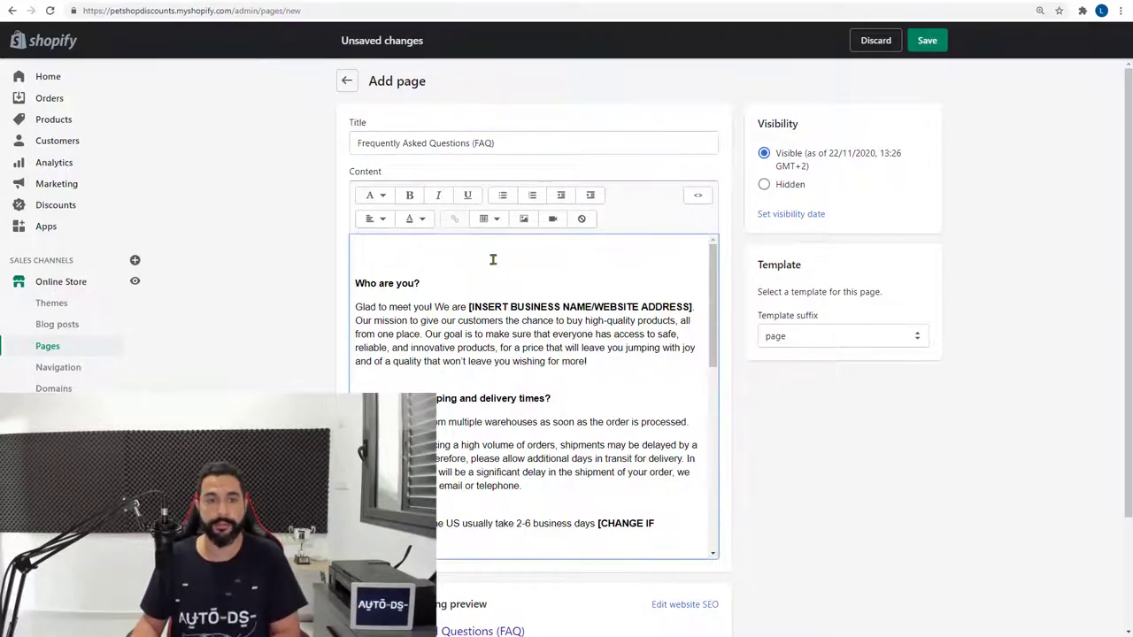
key(Delete)
key(Delete)
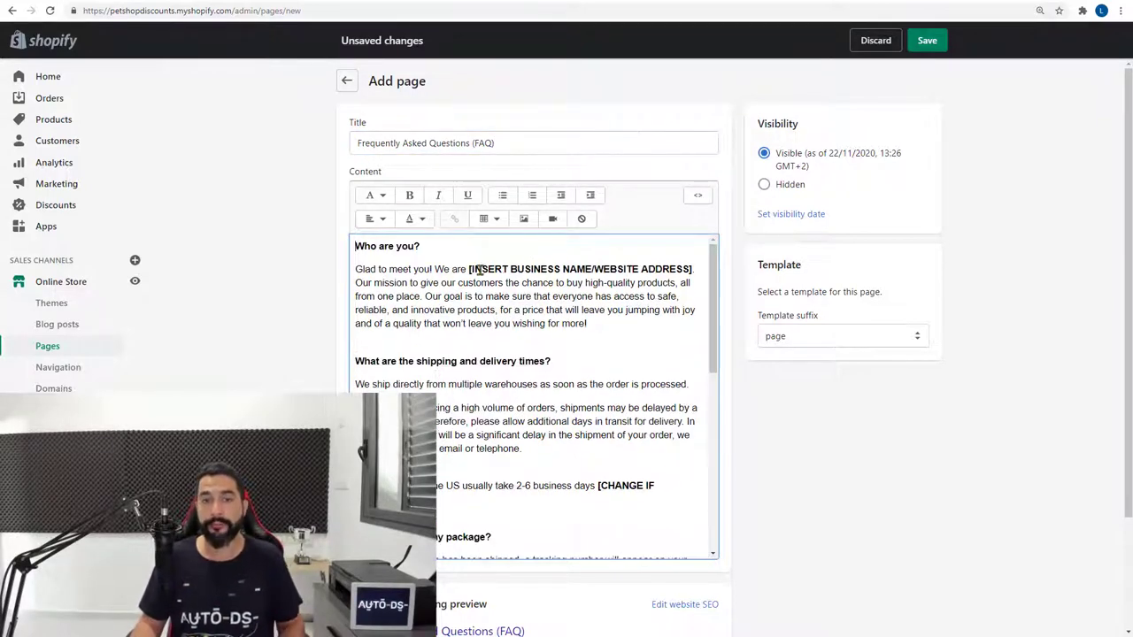
Check the [LINK WITH YOUR CONTACT US PAGE] placeholder and save the FAQ page
drag(468, 269, 693, 269)
scroll(541, 353, down, 10)
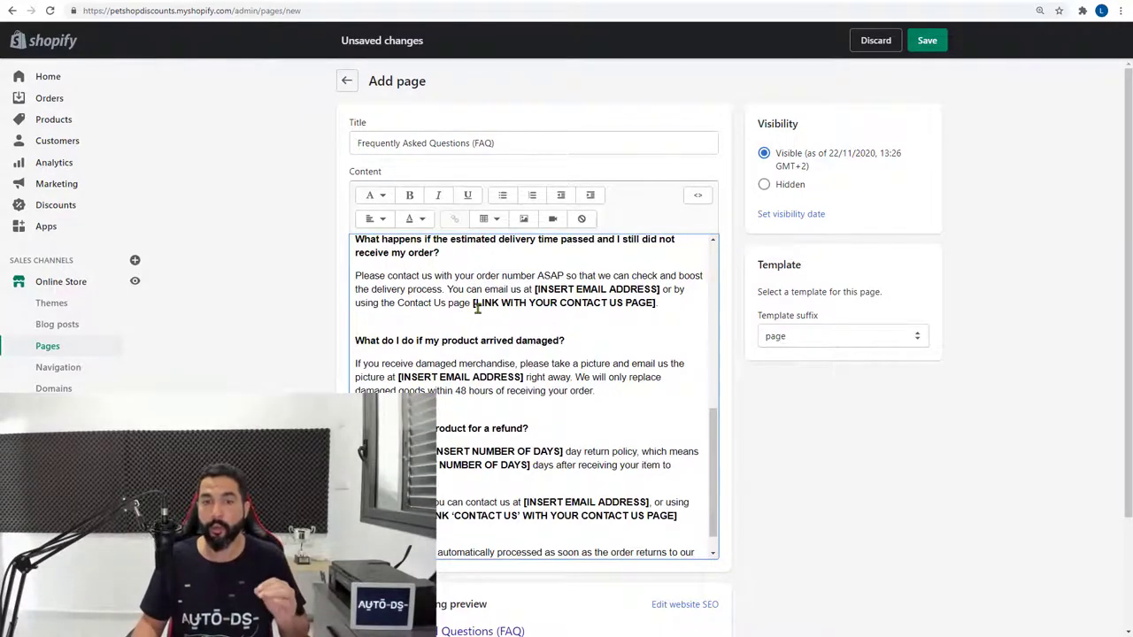
drag(476, 307, 667, 295)
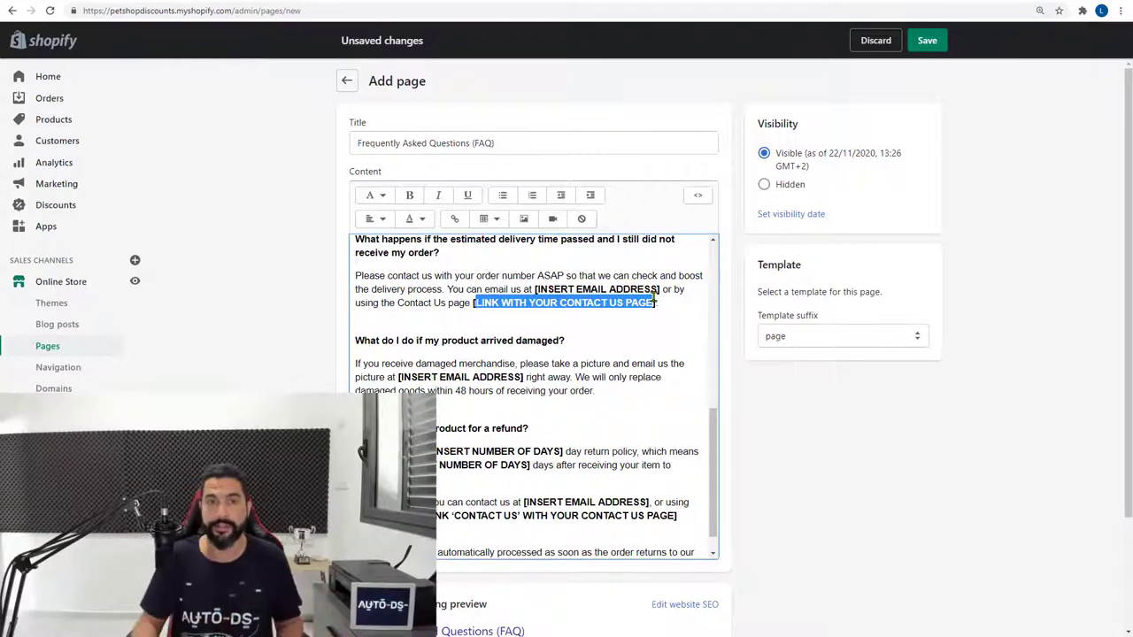
click(938, 431)
click(942, 41)
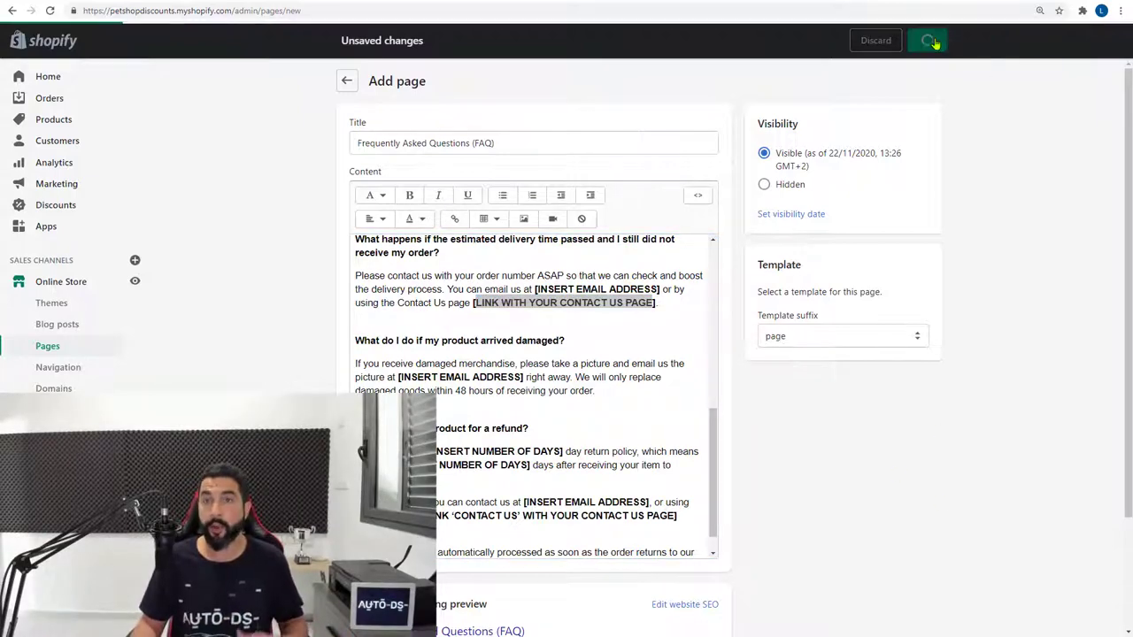